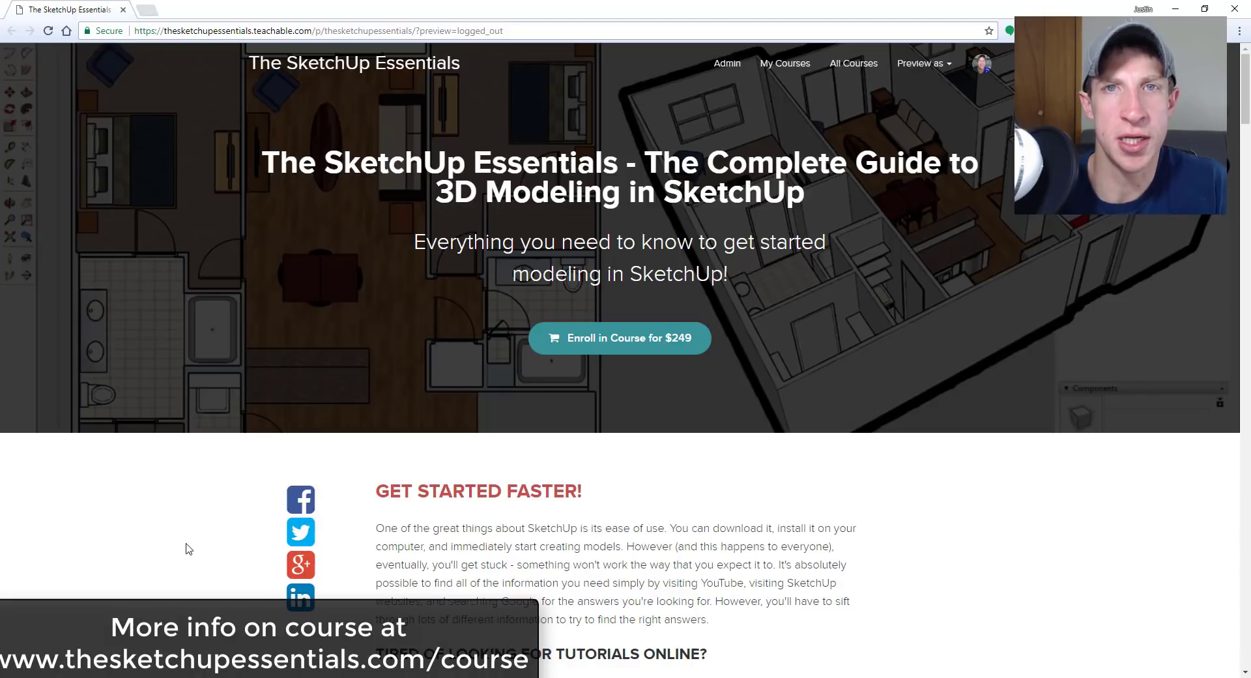
Step: Scroll down through the Styles collections to reach Assorted Styles
scroll(187, 548, down, 6)
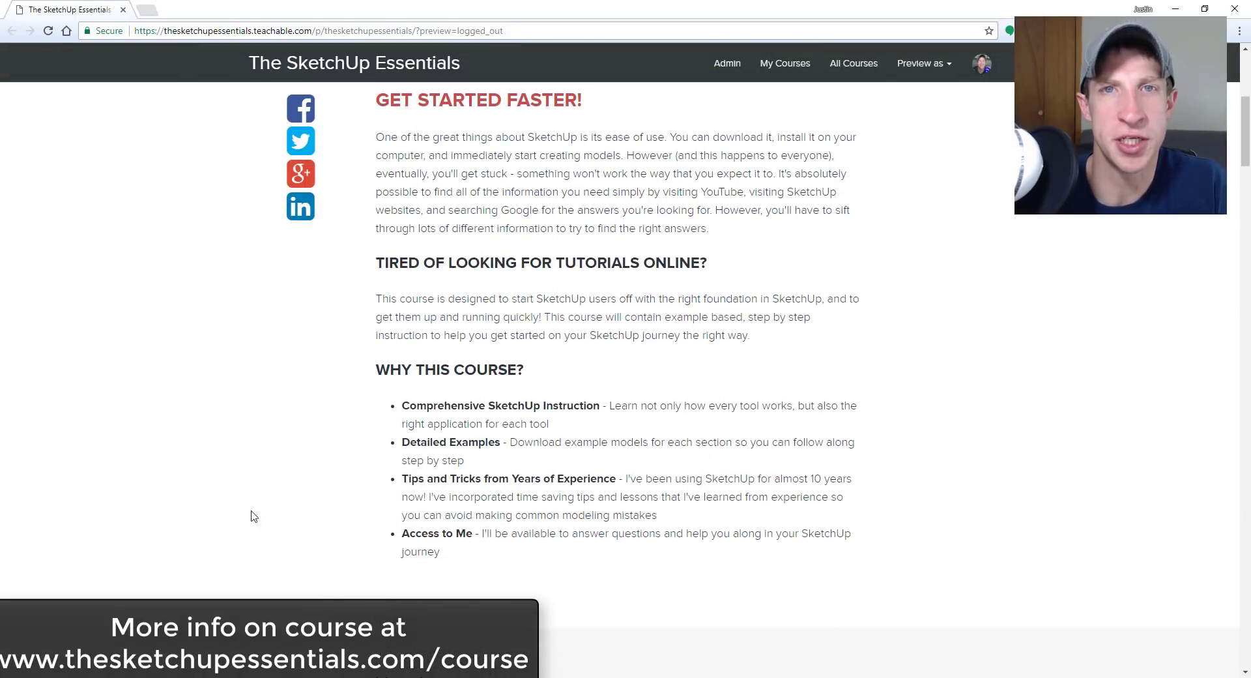
scroll(254, 516, down, 8)
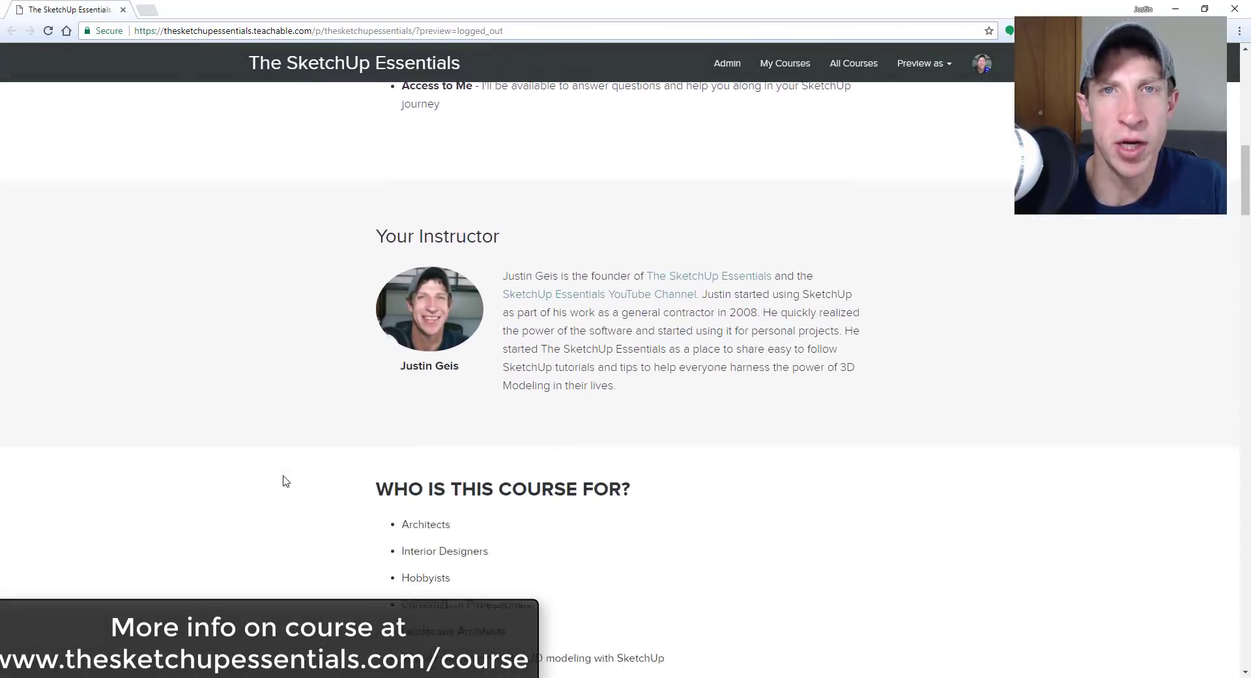
scroll(281, 475, down, 4)
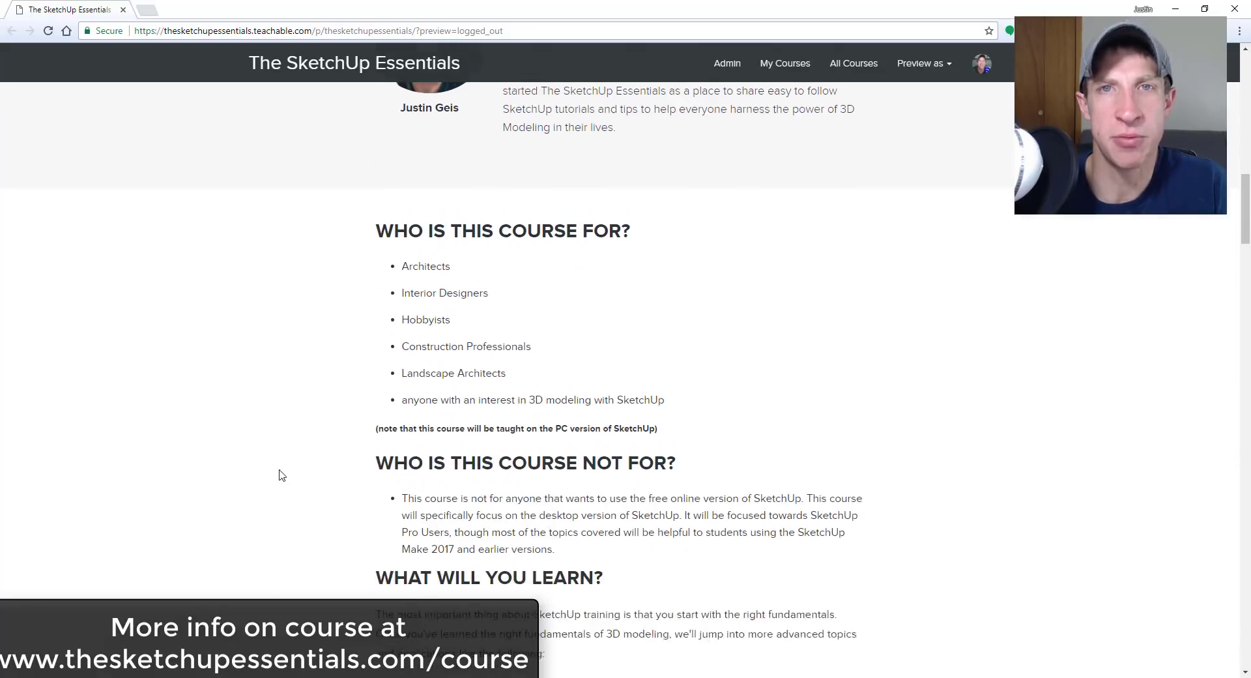
scroll(368, 433, down, 6)
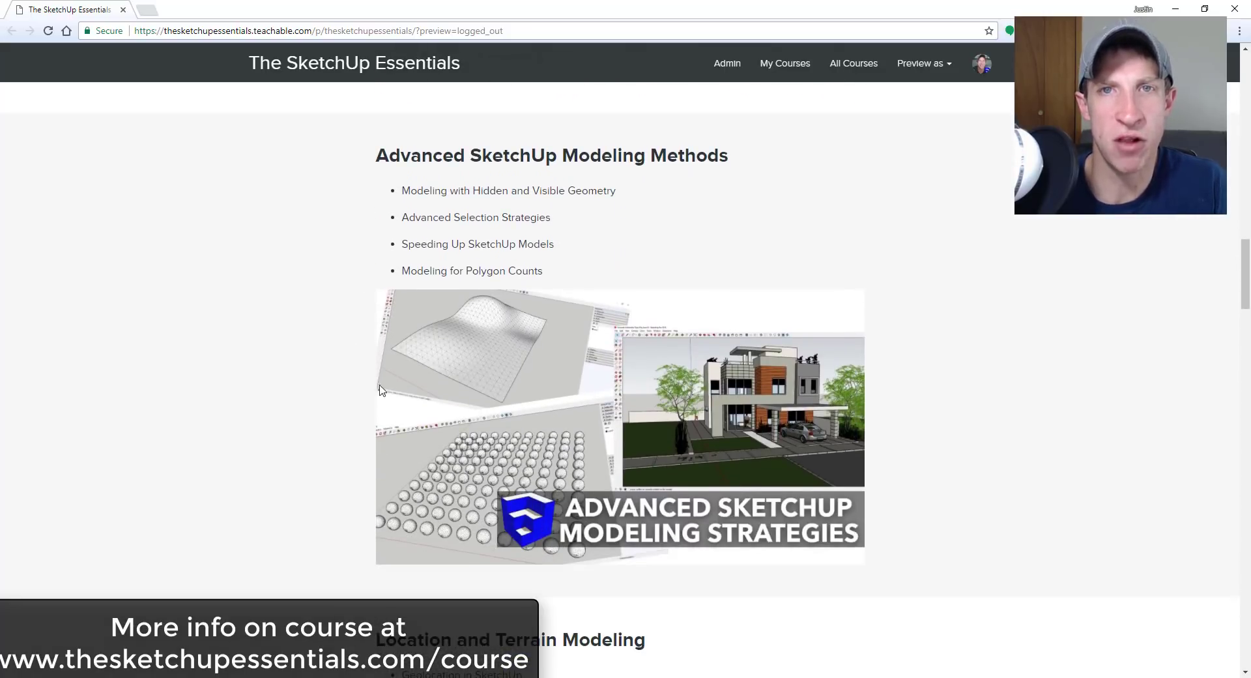
scroll(378, 368, down, 5)
scroll(375, 366, down, 4)
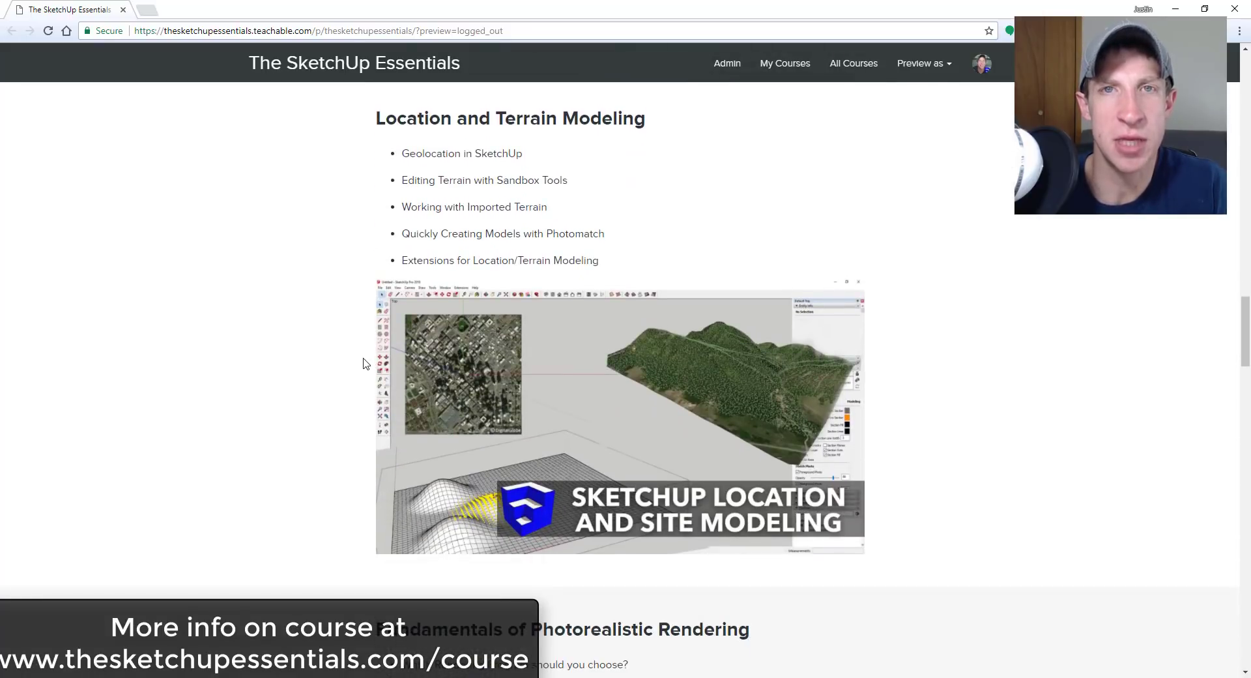
scroll(395, 277, down, 7)
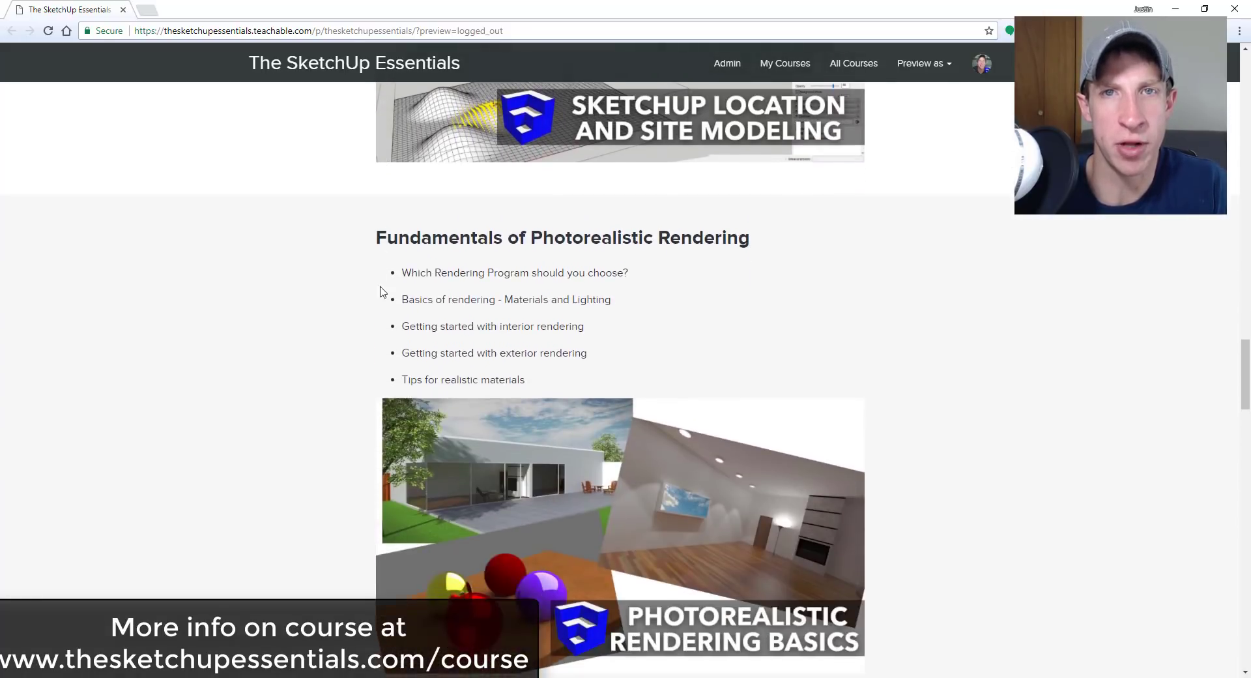
scroll(376, 306, down, 9)
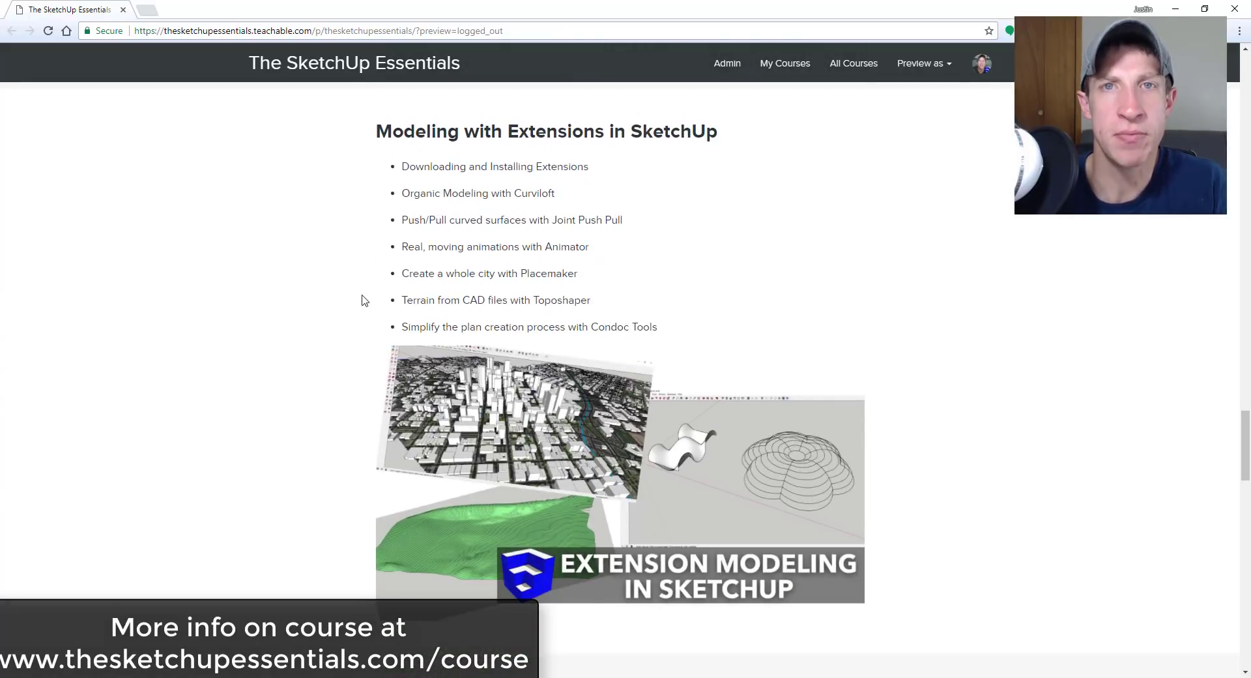
scroll(364, 305, down, 4)
scroll(352, 301, down, 5)
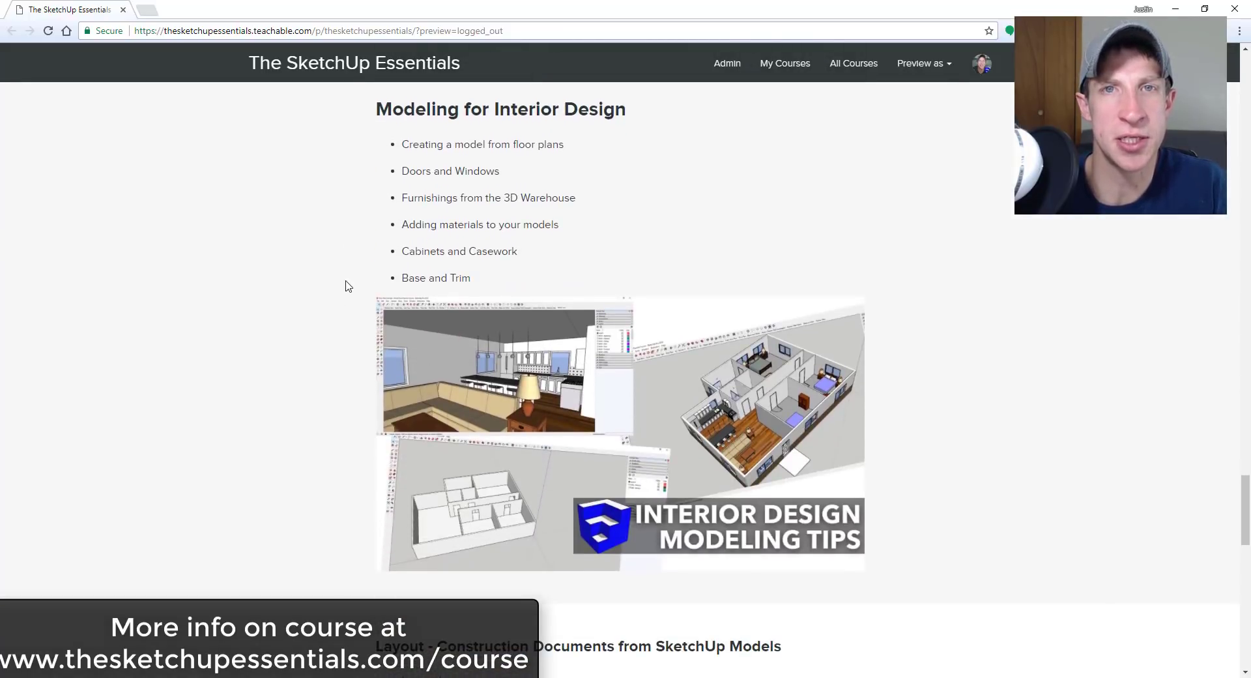
scroll(392, 246, down, 8)
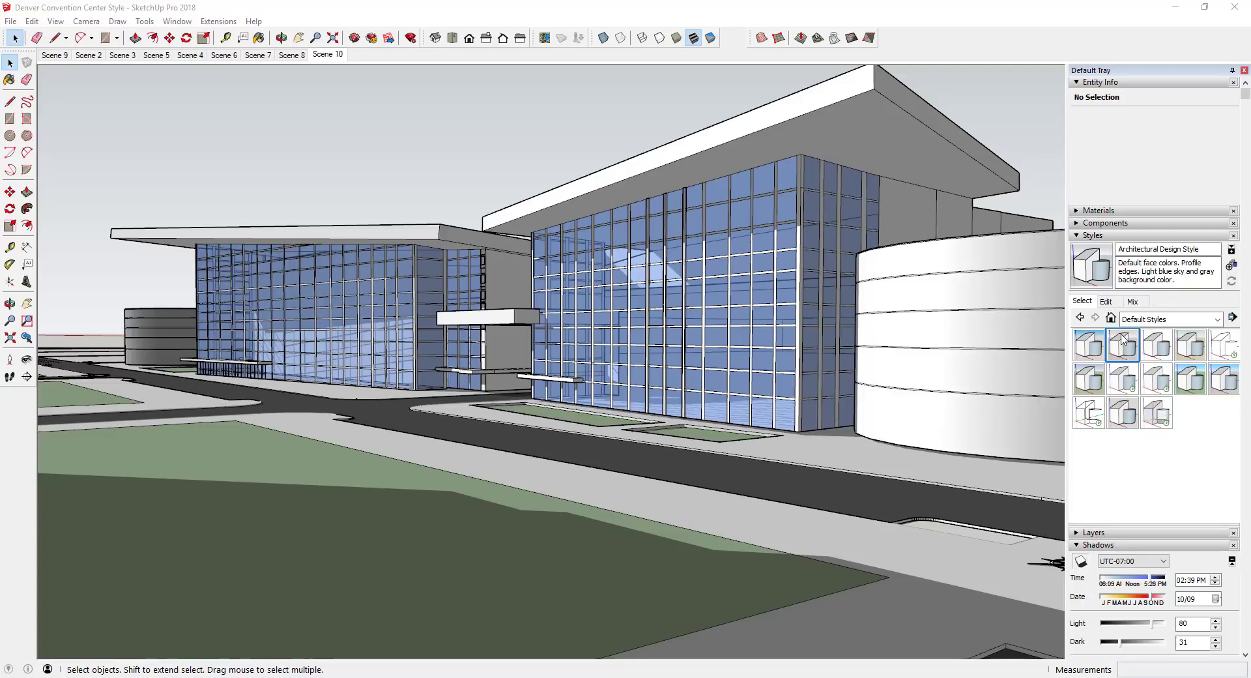
click(1164, 319)
click(1155, 354)
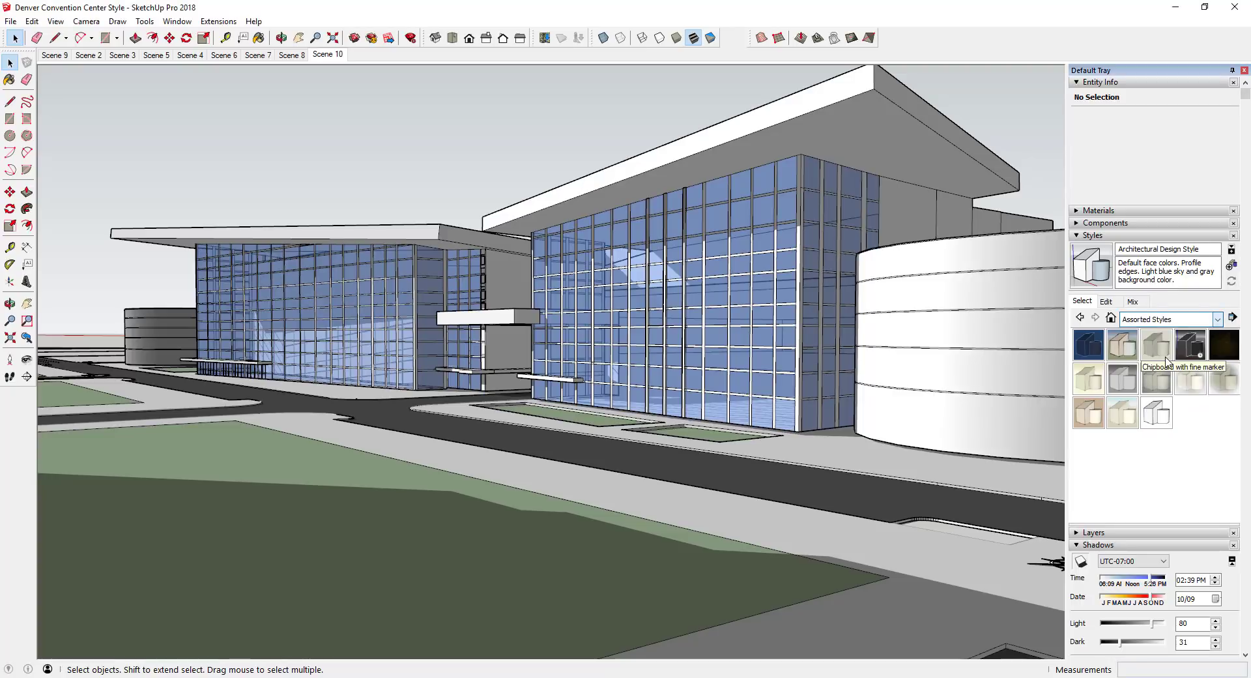
click(1097, 356)
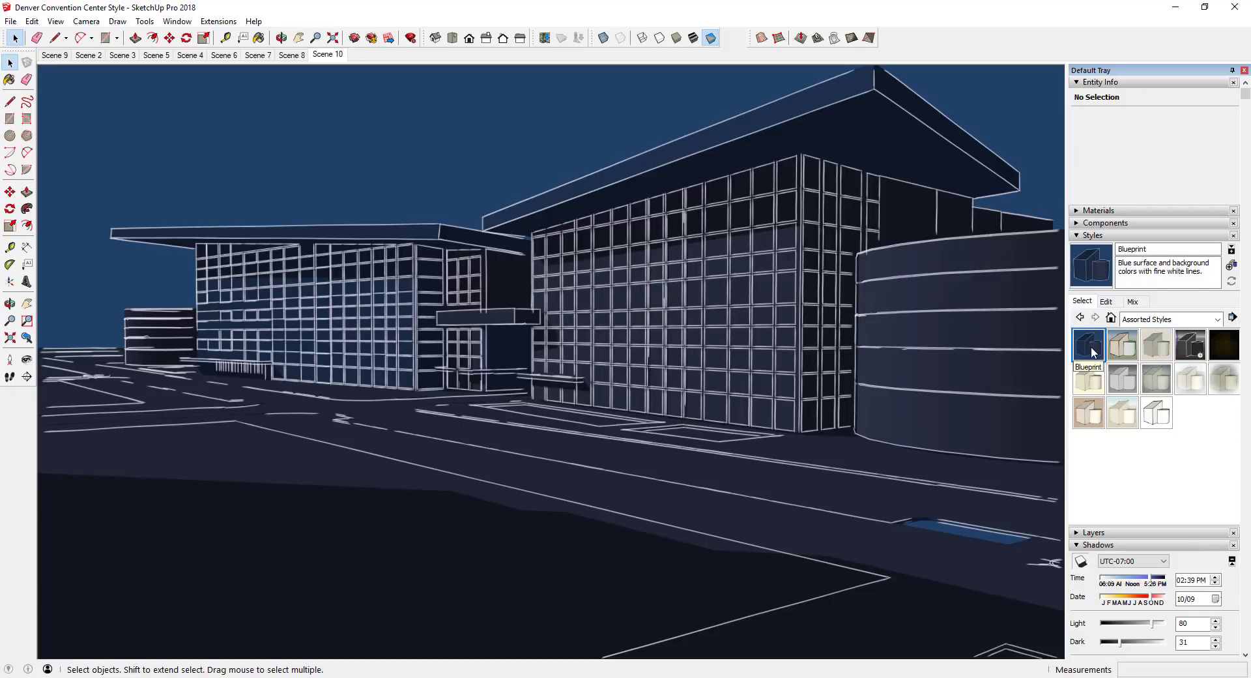
click(1117, 303)
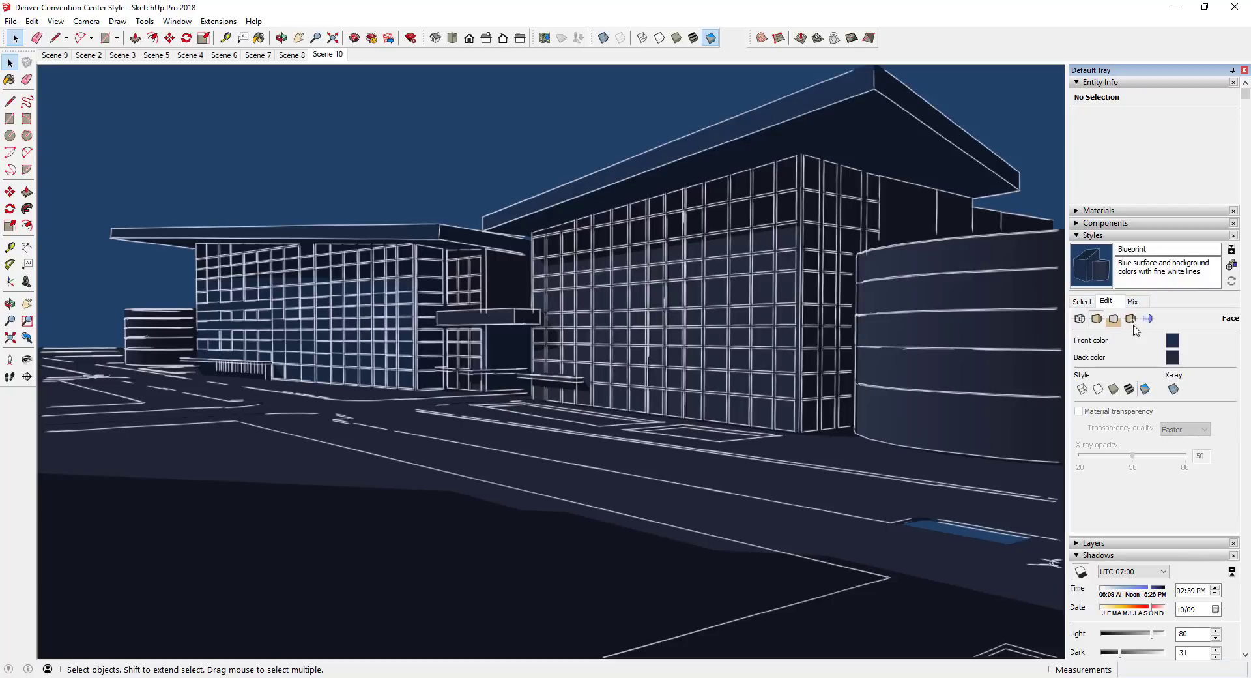
click(1085, 304)
click(1157, 320)
click(1157, 379)
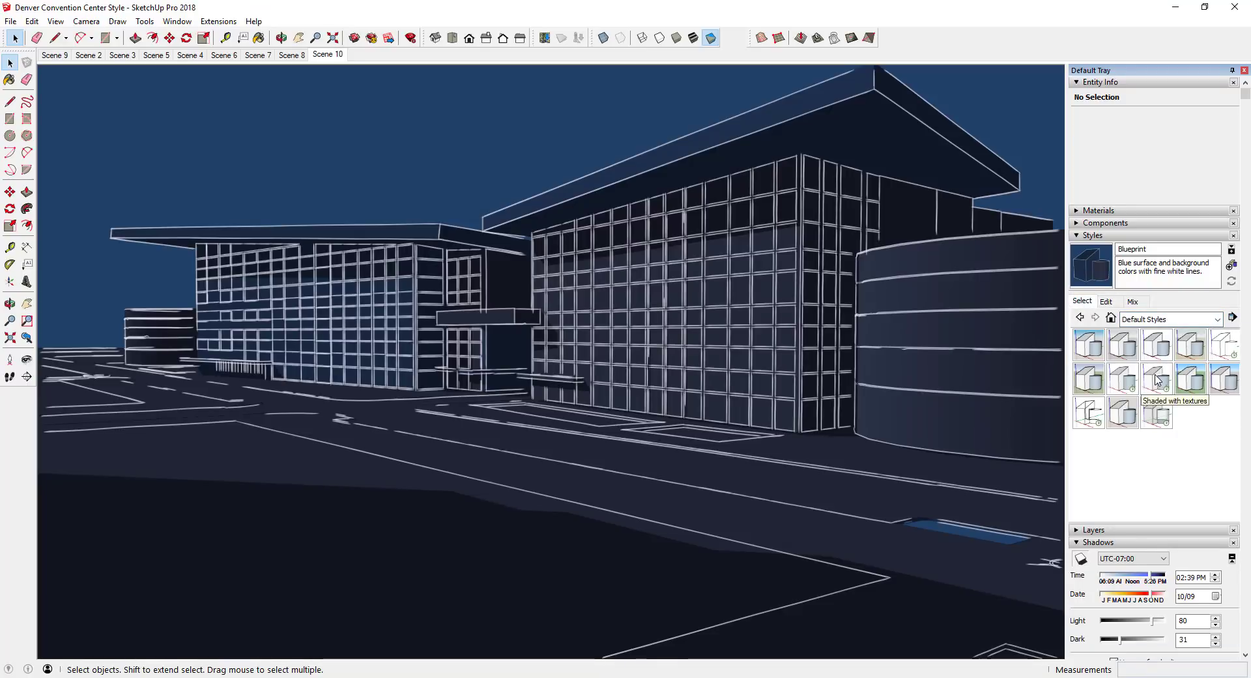
click(1130, 349)
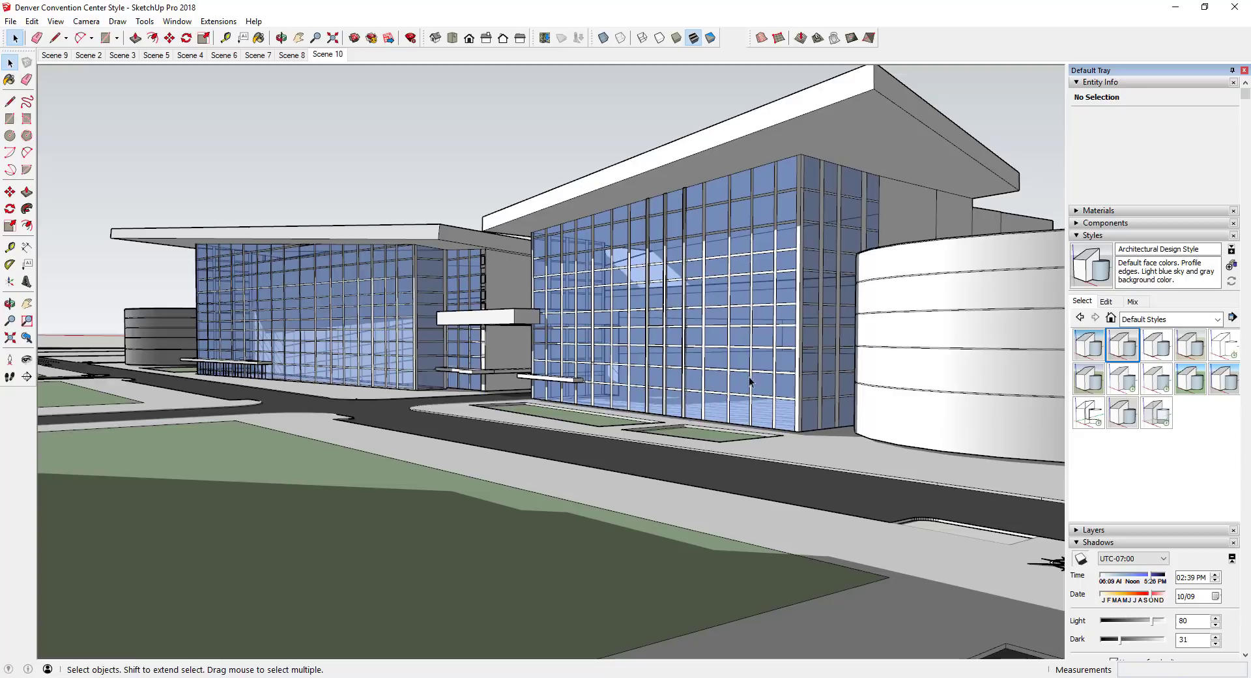
Step: Uncheck Sky in the Architectural Design Style's background settings, leaving a flat grey background
click(1106, 301)
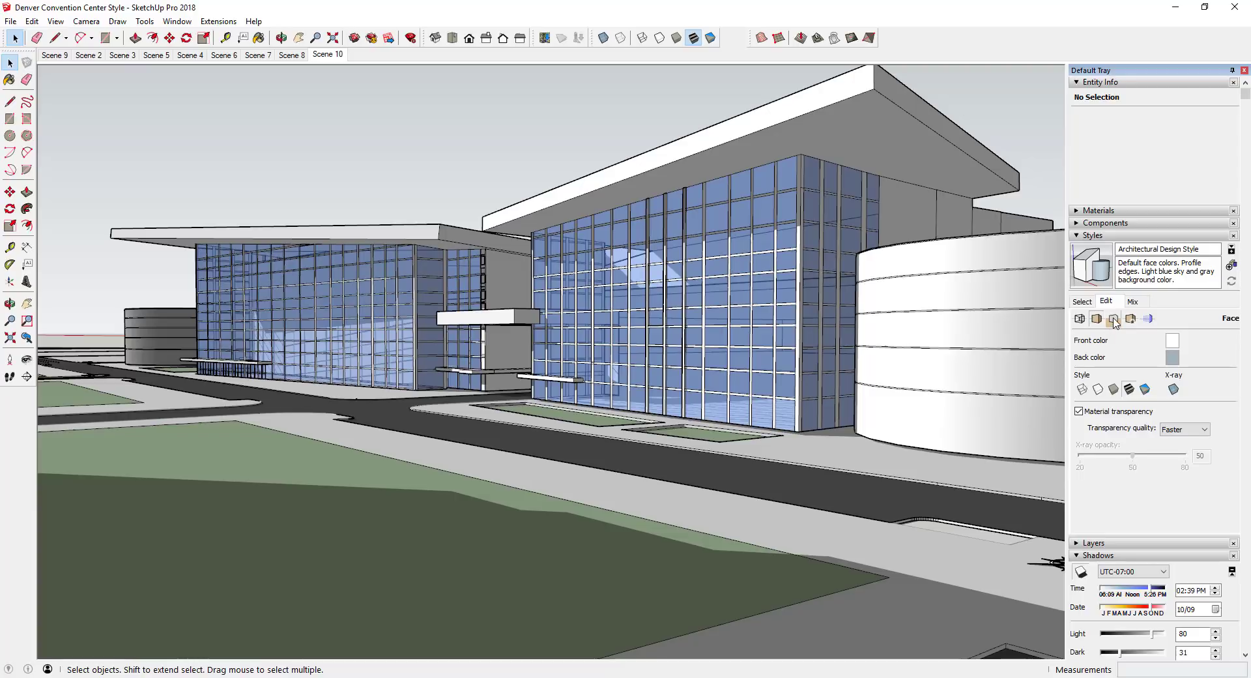
click(1113, 320)
click(1091, 366)
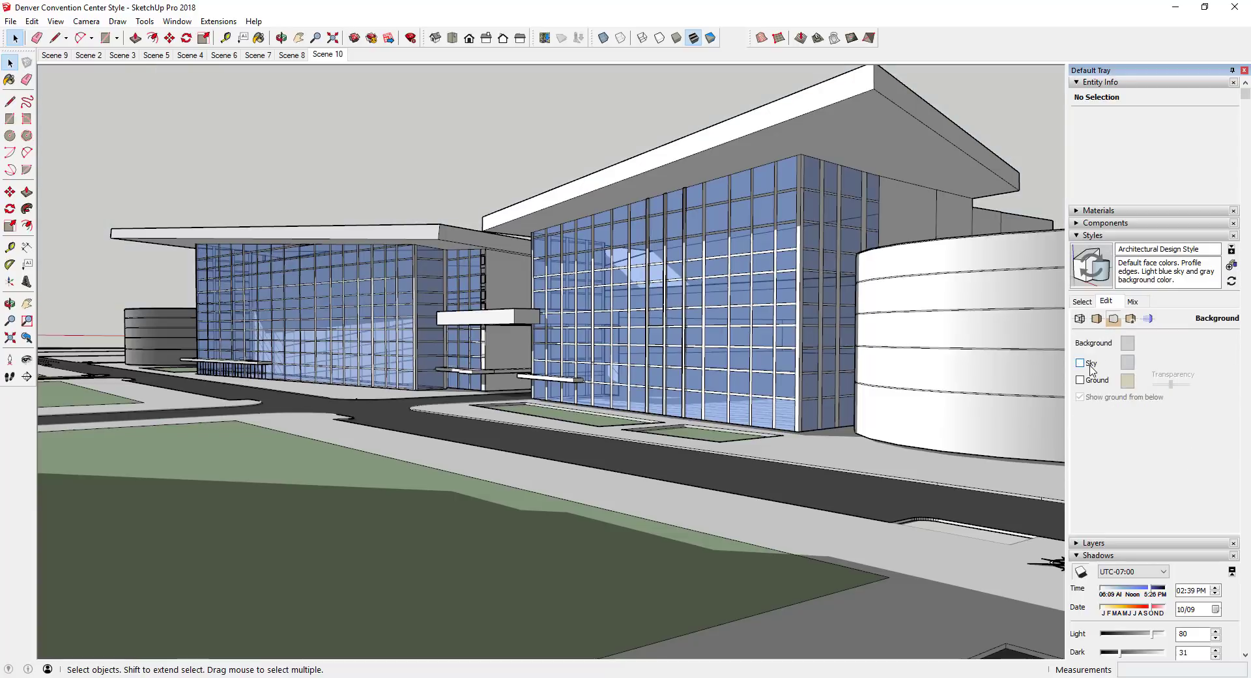
click(1083, 303)
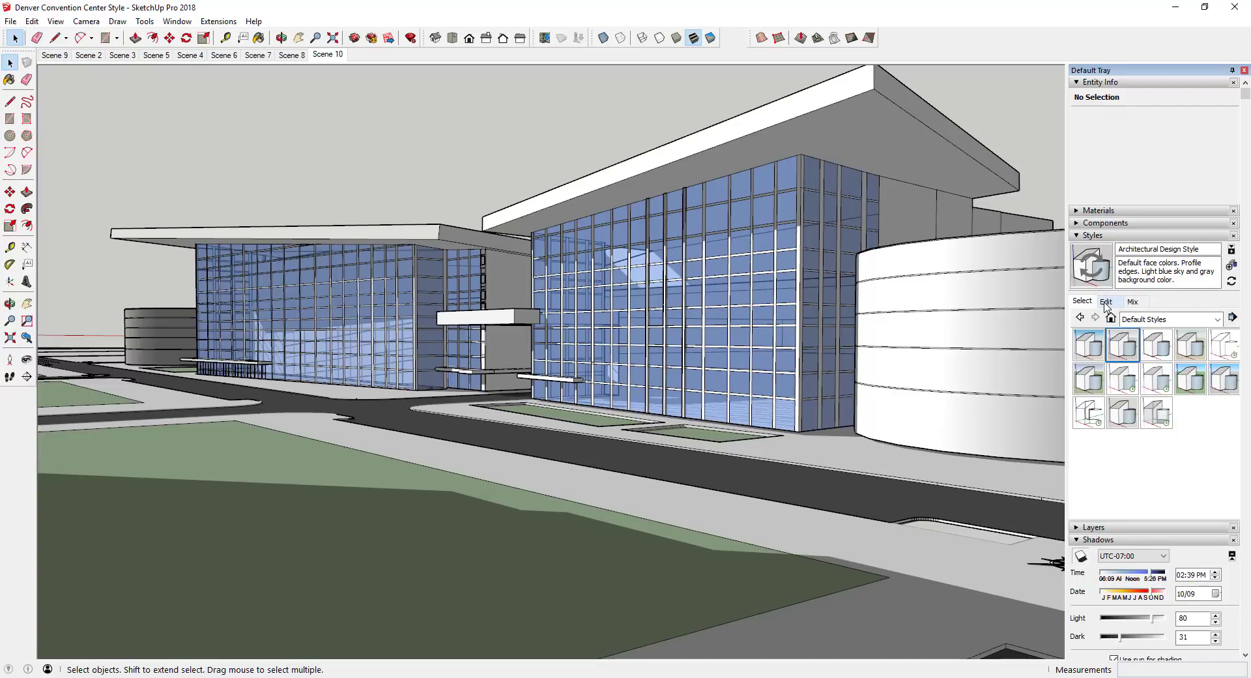
click(1105, 303)
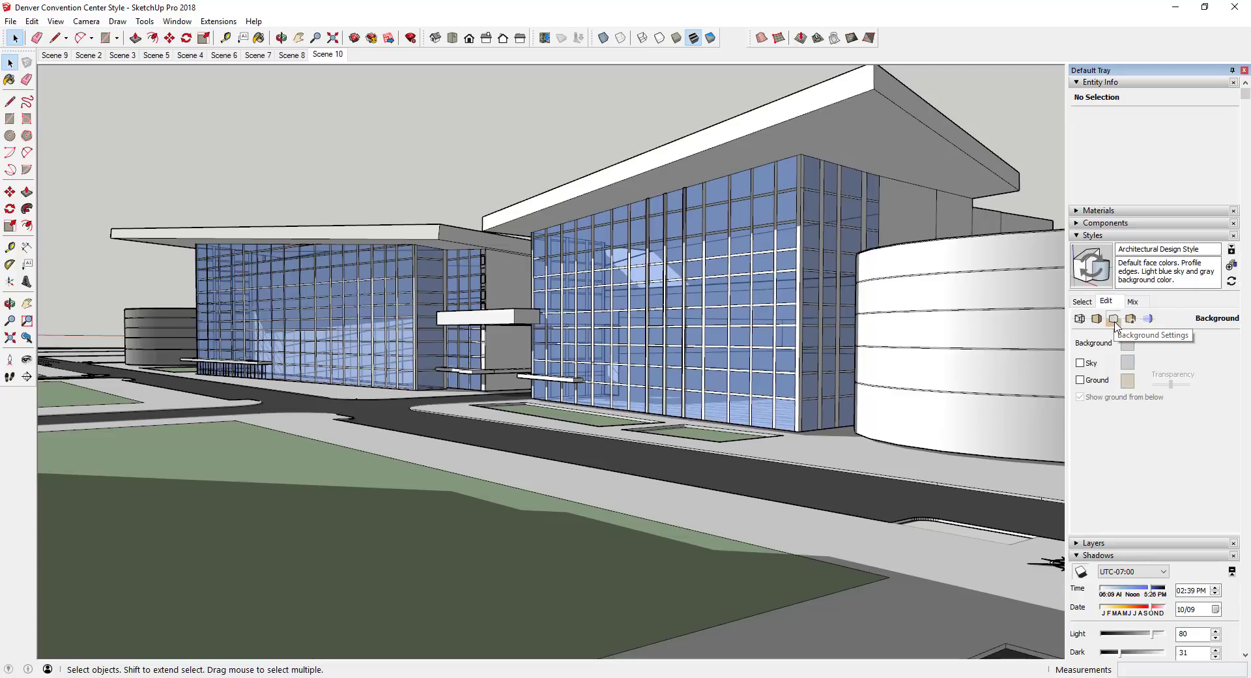
Step: Change the background colour to blue, then lighten it to a softer medium blue
click(1127, 344)
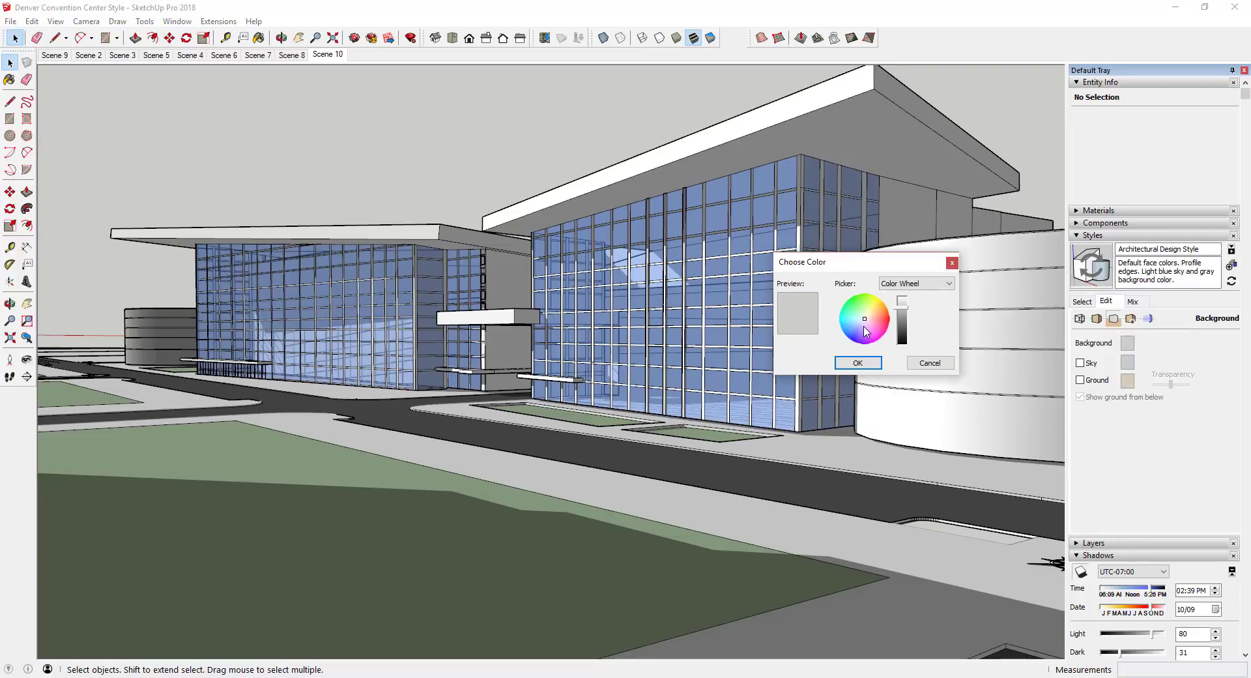
drag(864, 327, 849, 337)
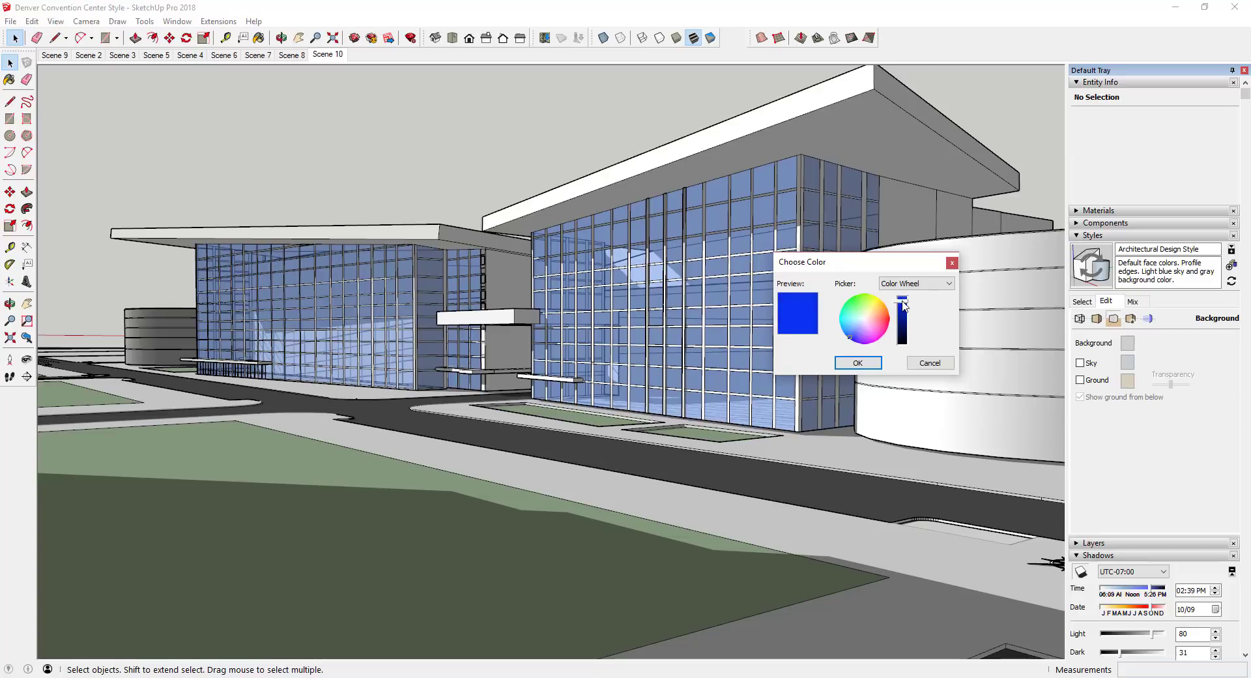
drag(903, 303, 900, 318)
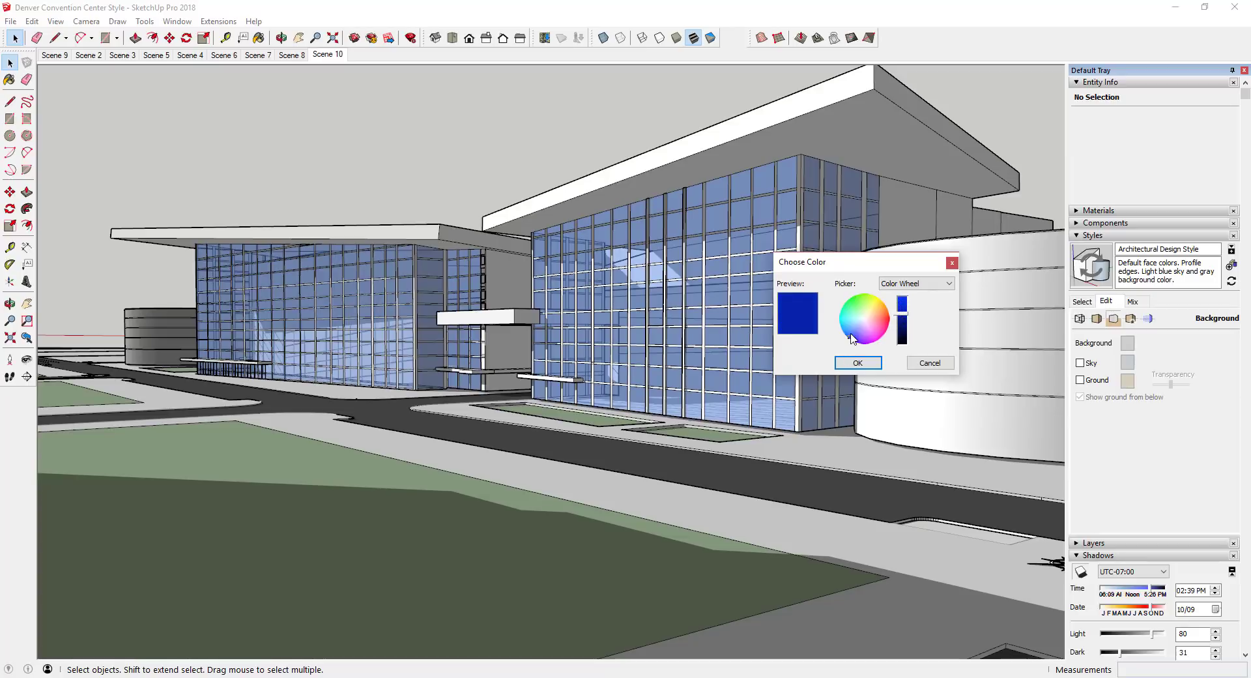
click(858, 363)
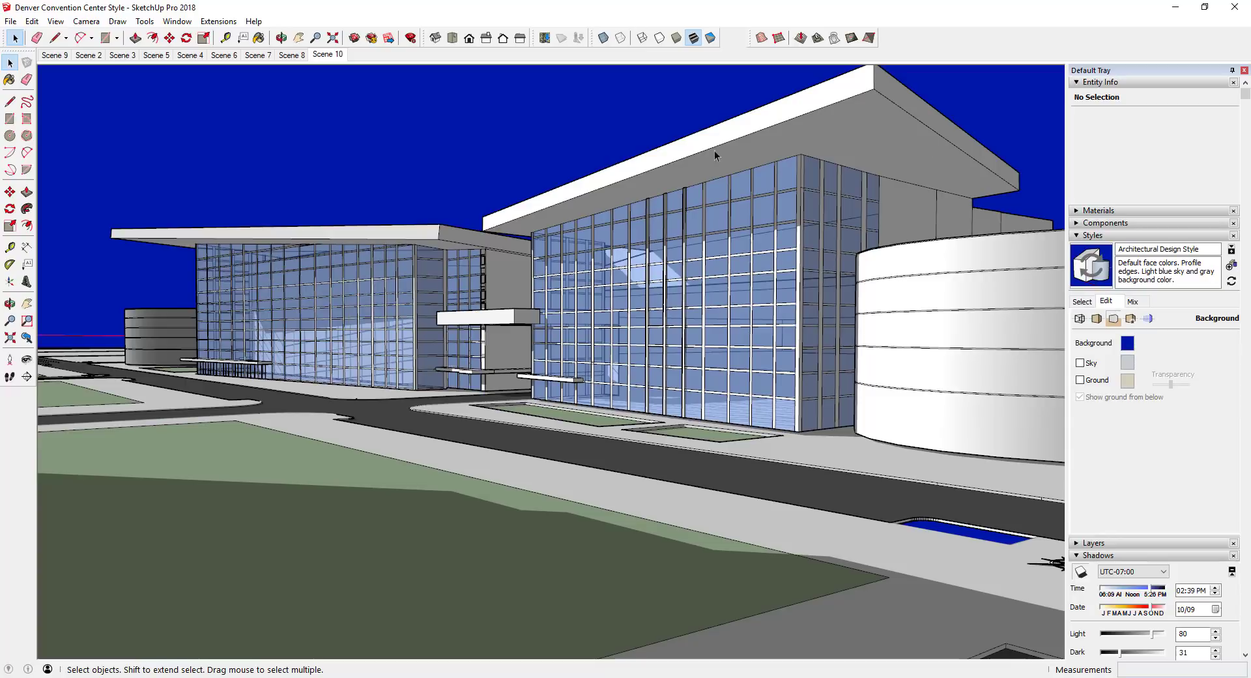
click(1127, 343)
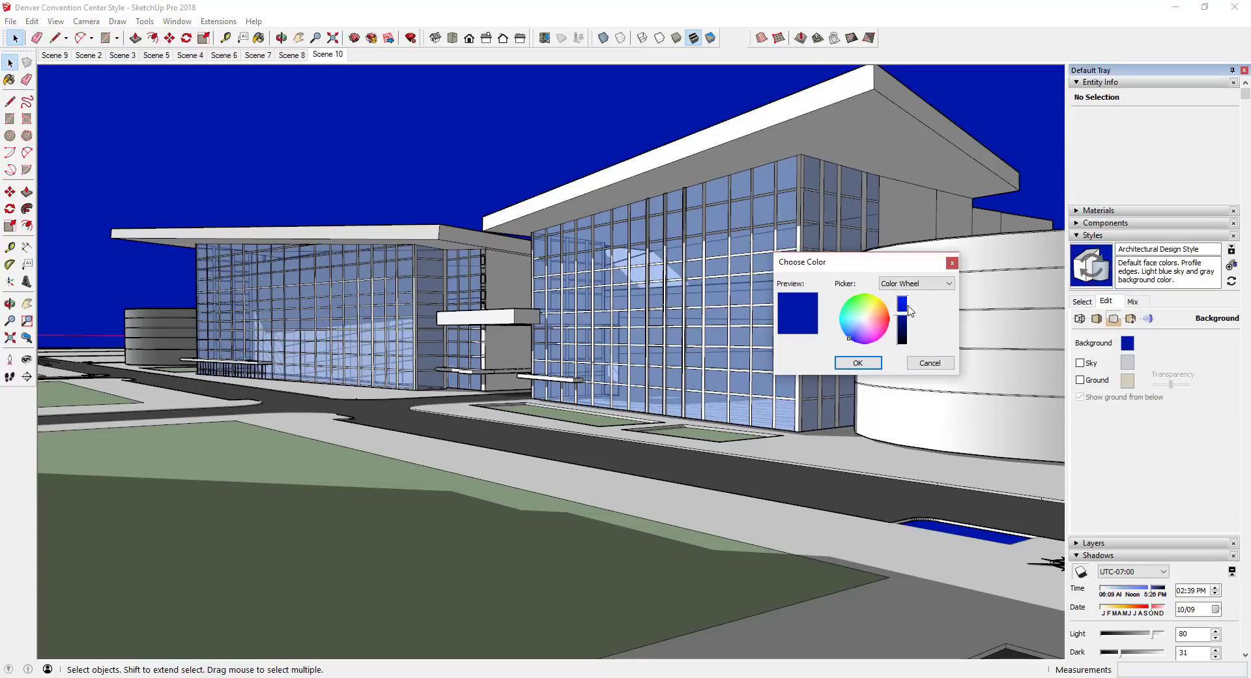
mouse_move(867, 320)
mouse_down()
mouse_move(854, 338)
mouse_move(901, 320)
mouse_up()
click(877, 363)
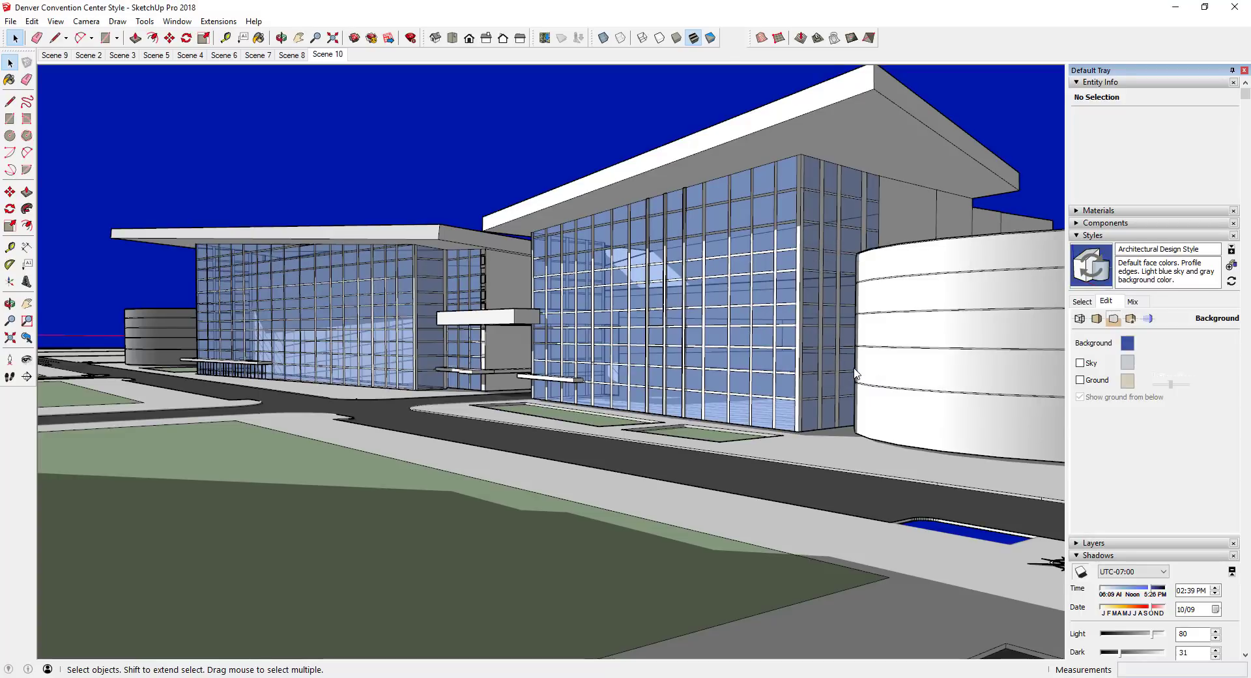
Step: Render all faces in one uniform colour and make the front face colour blue
click(1098, 320)
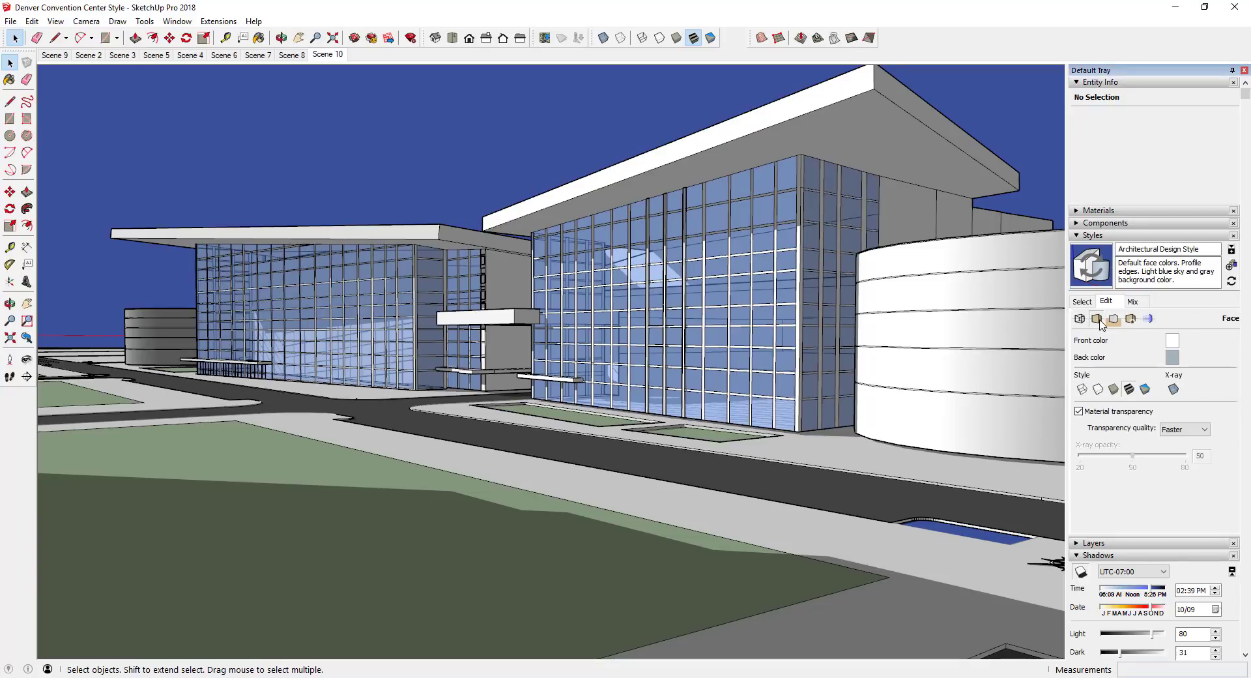
click(1147, 392)
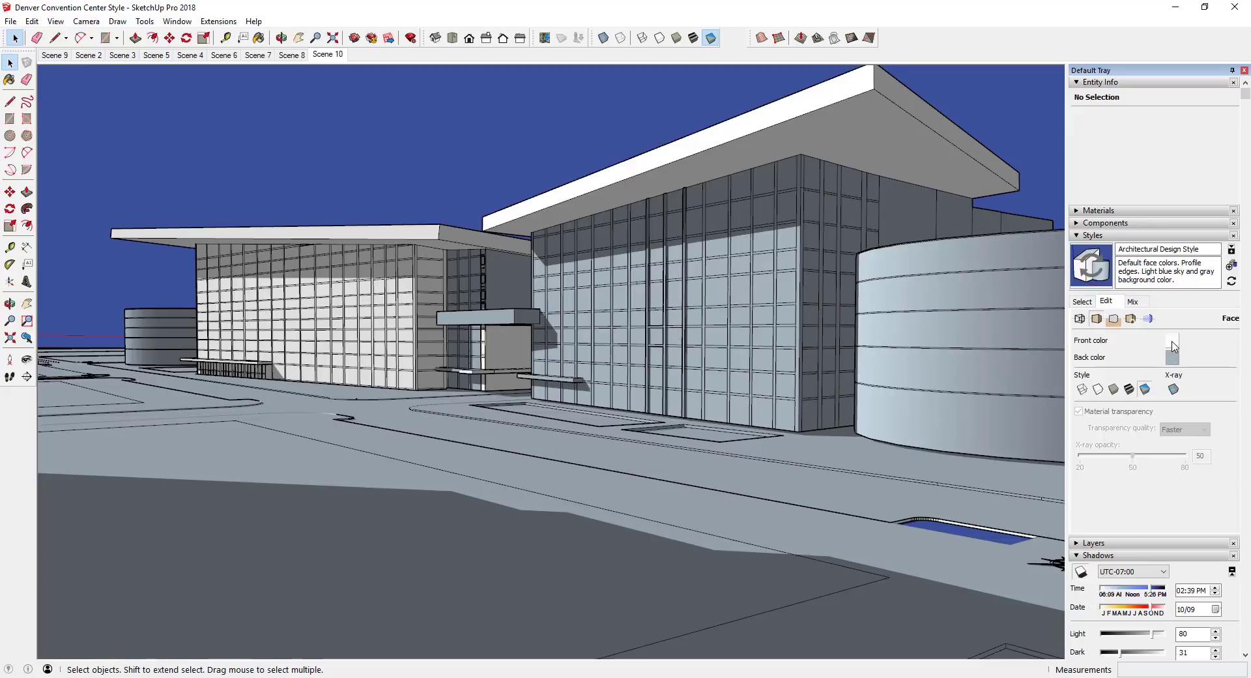
click(1171, 347)
click(851, 337)
drag(851, 341, 854, 335)
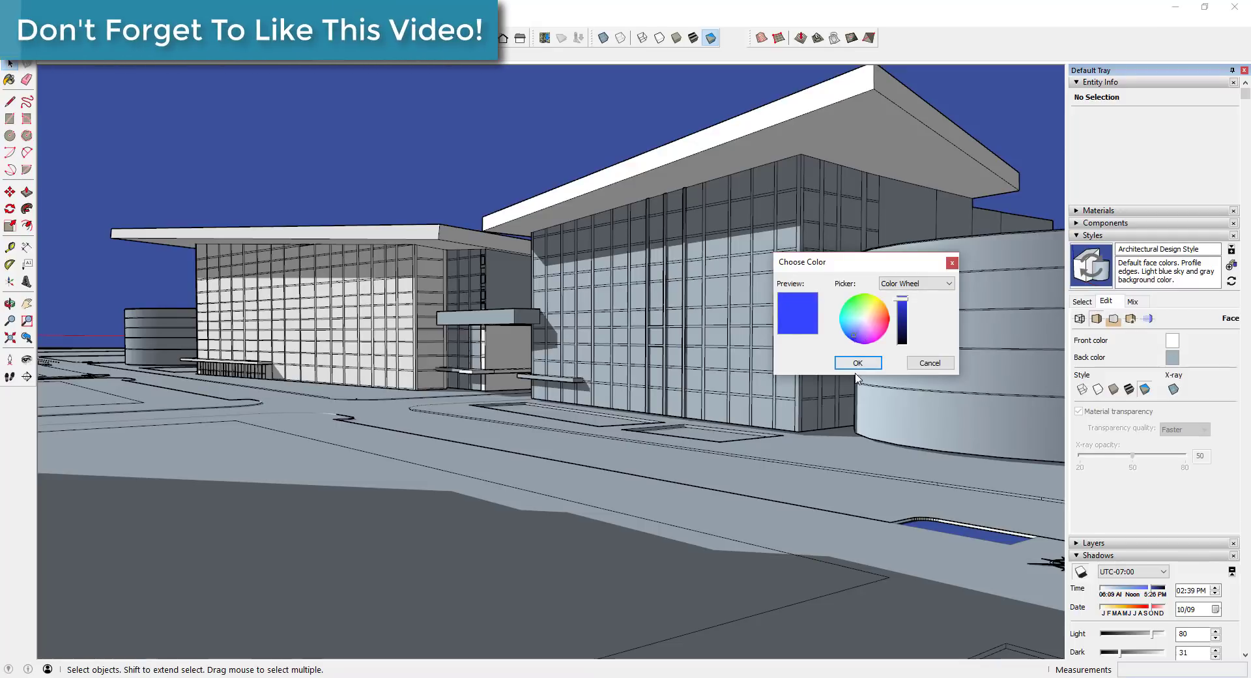
click(856, 365)
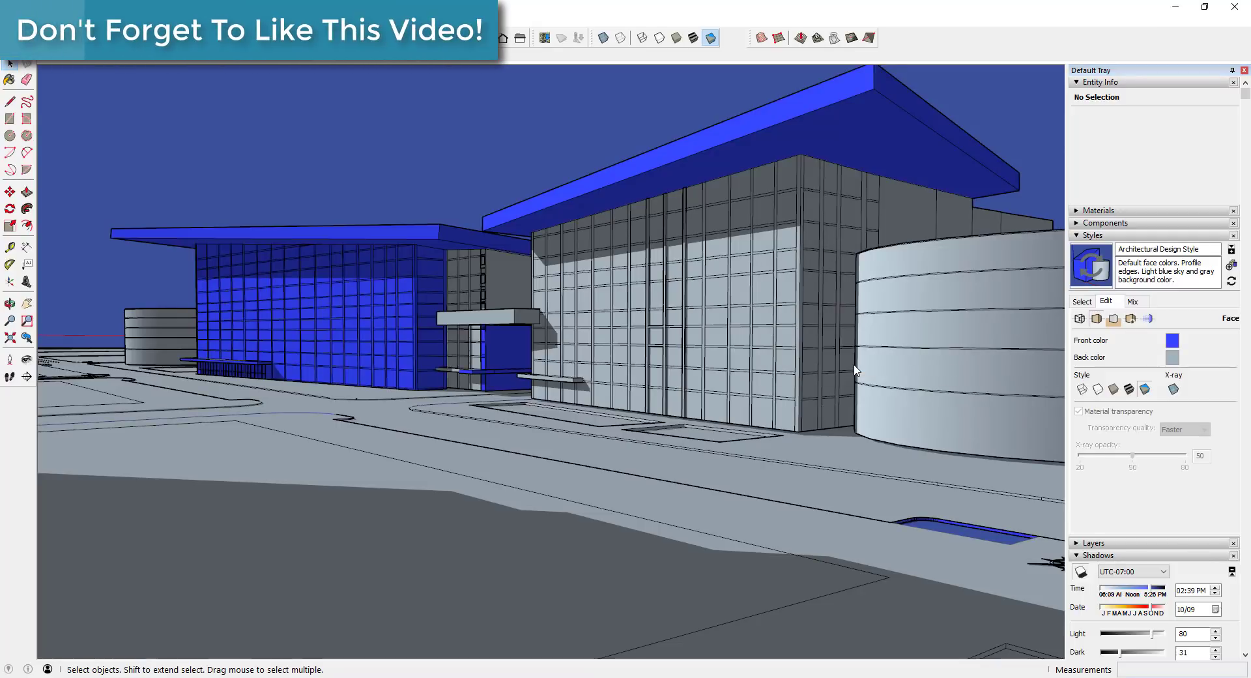
Step: Set the front face colour to RGB 52, 68, 255, capturing the values for reference
click(1172, 340)
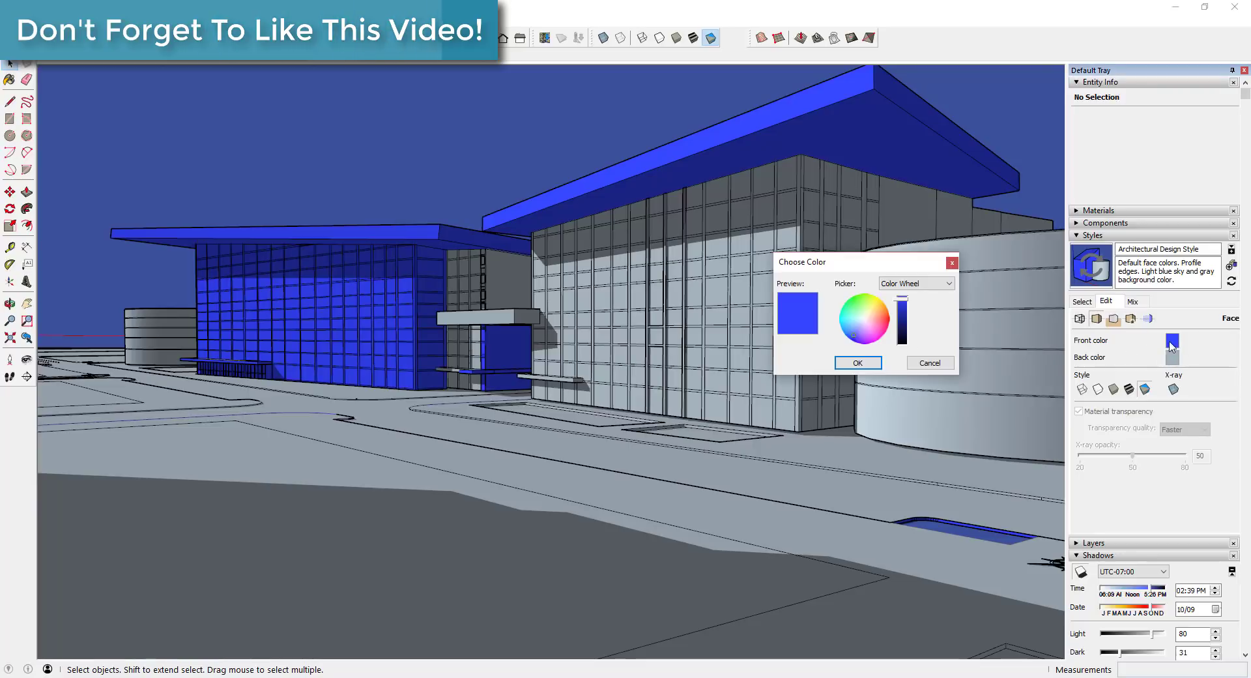
click(909, 285)
click(896, 313)
click(900, 286)
click(887, 320)
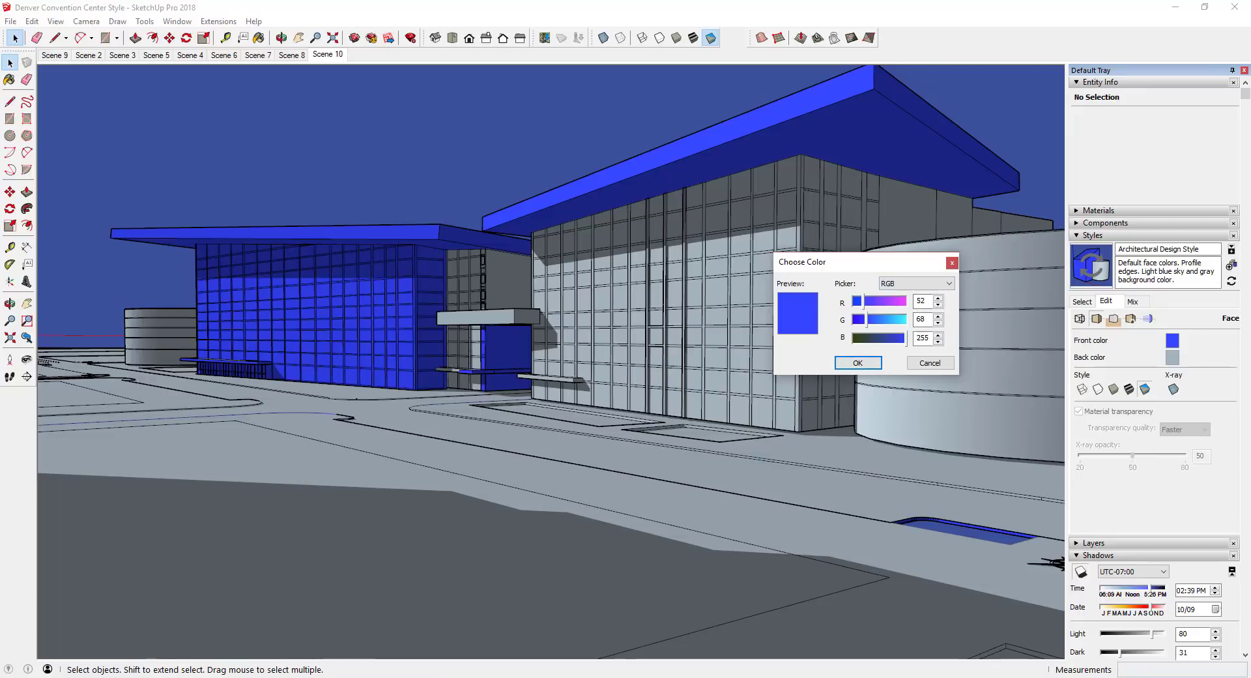
click(356, 675)
click(648, 191)
drag(764, 245, 979, 384)
drag(891, 151, 447, 292)
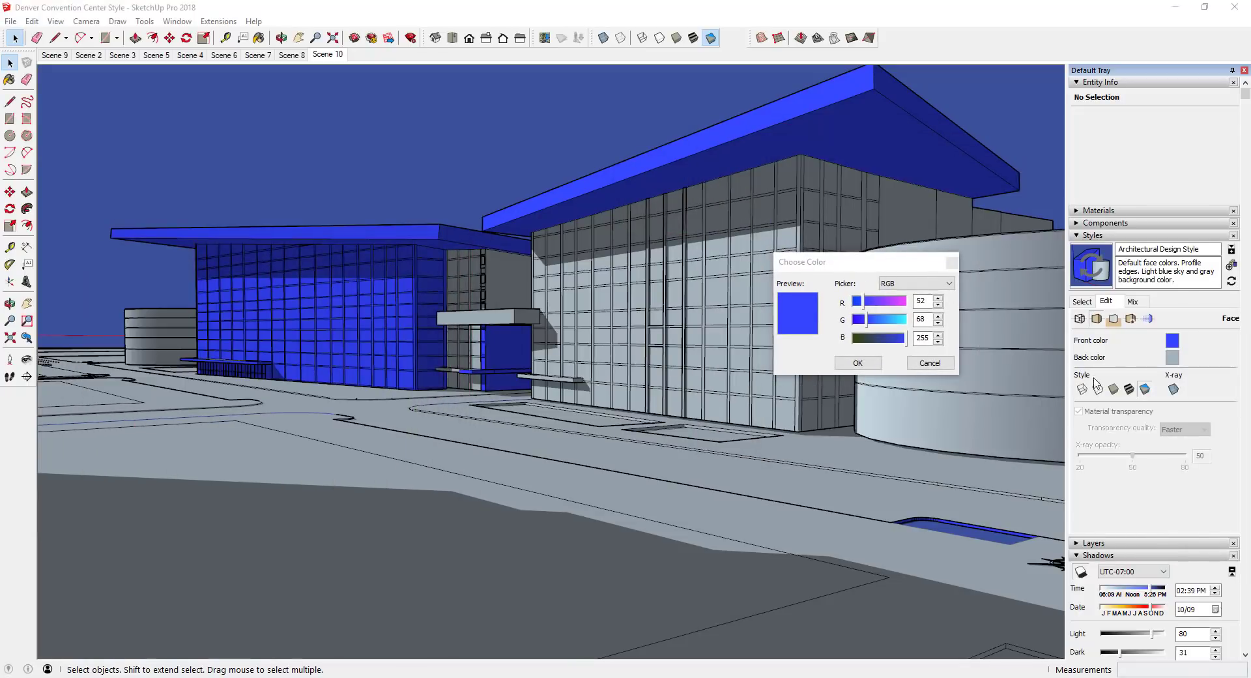
click(857, 363)
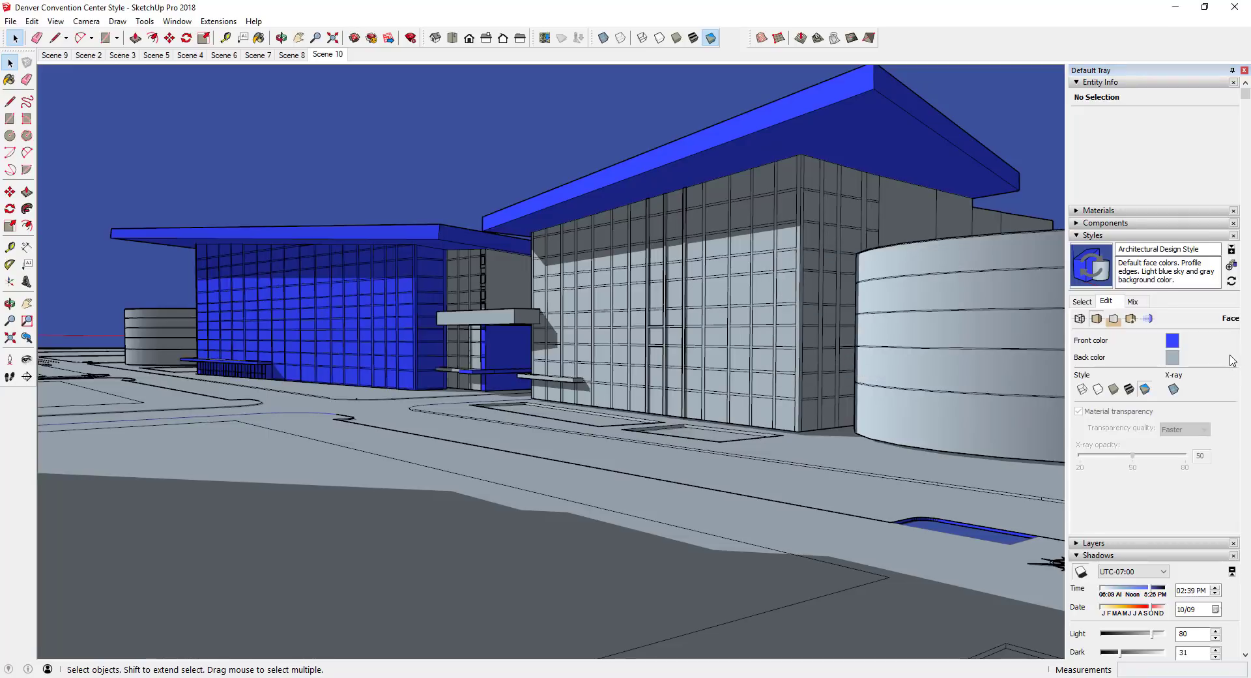
Step: Enter RGB 52, 68, 255 as the back face colour
click(1175, 358)
drag(0, 246, 539, 201)
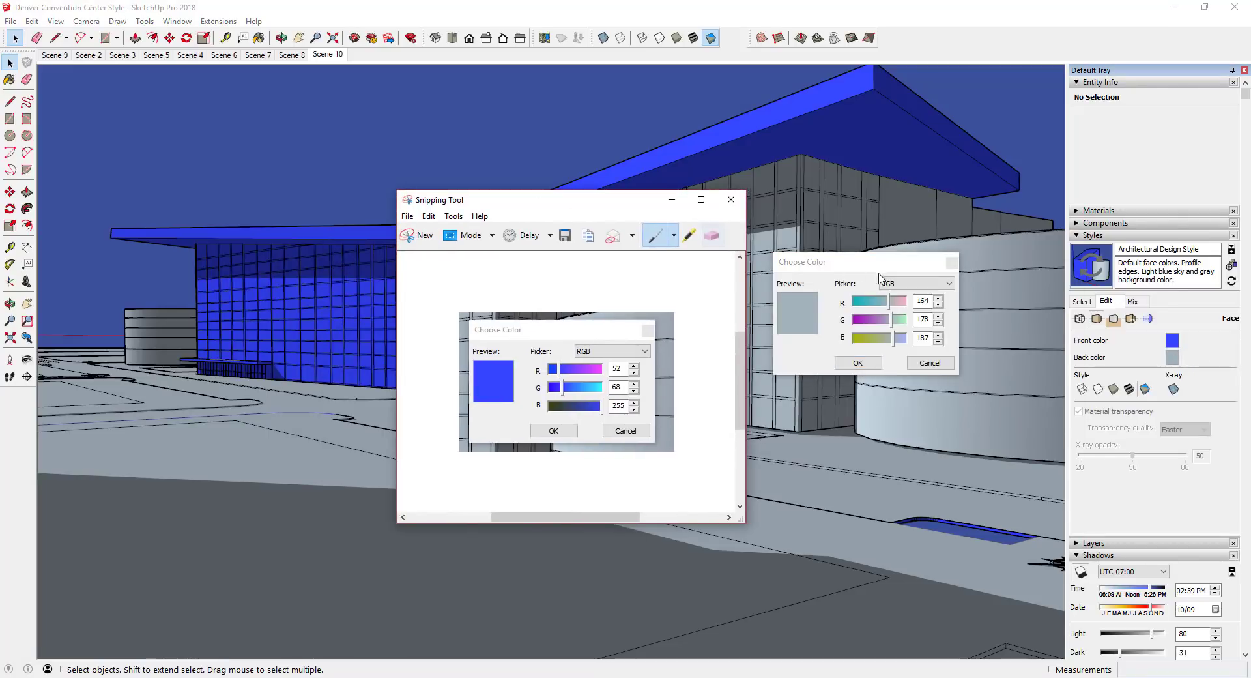
click(928, 299)
text(52)
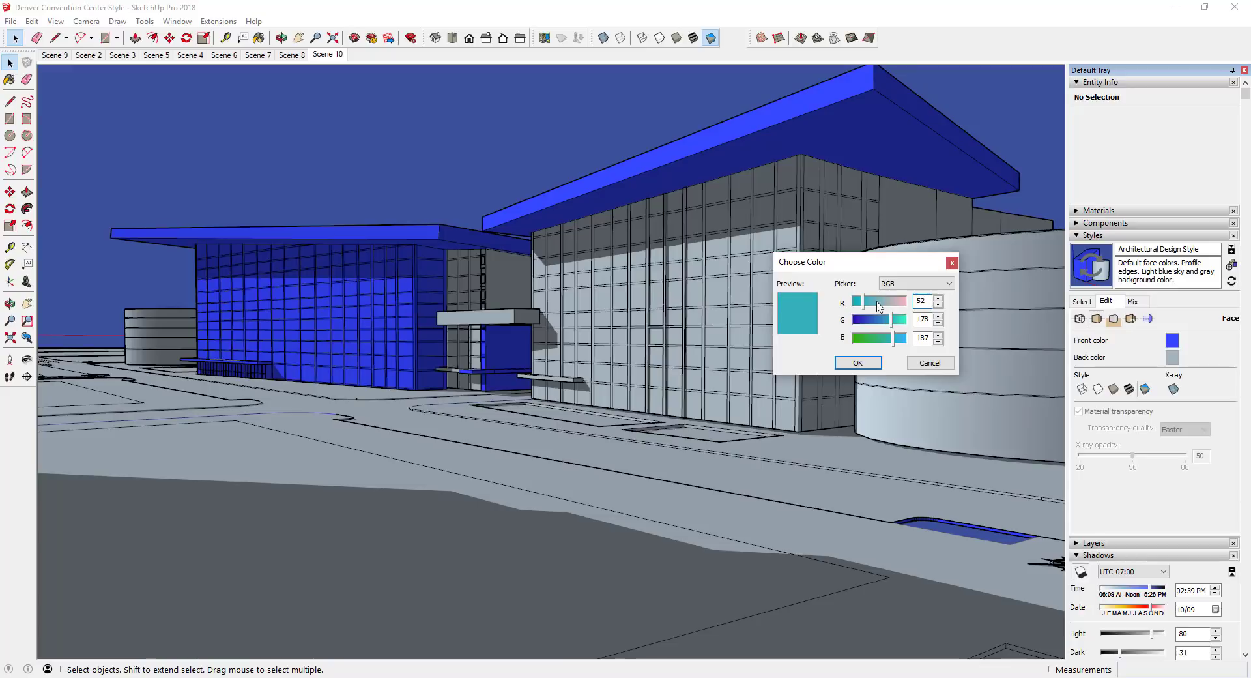
key(Tab)
text(68)
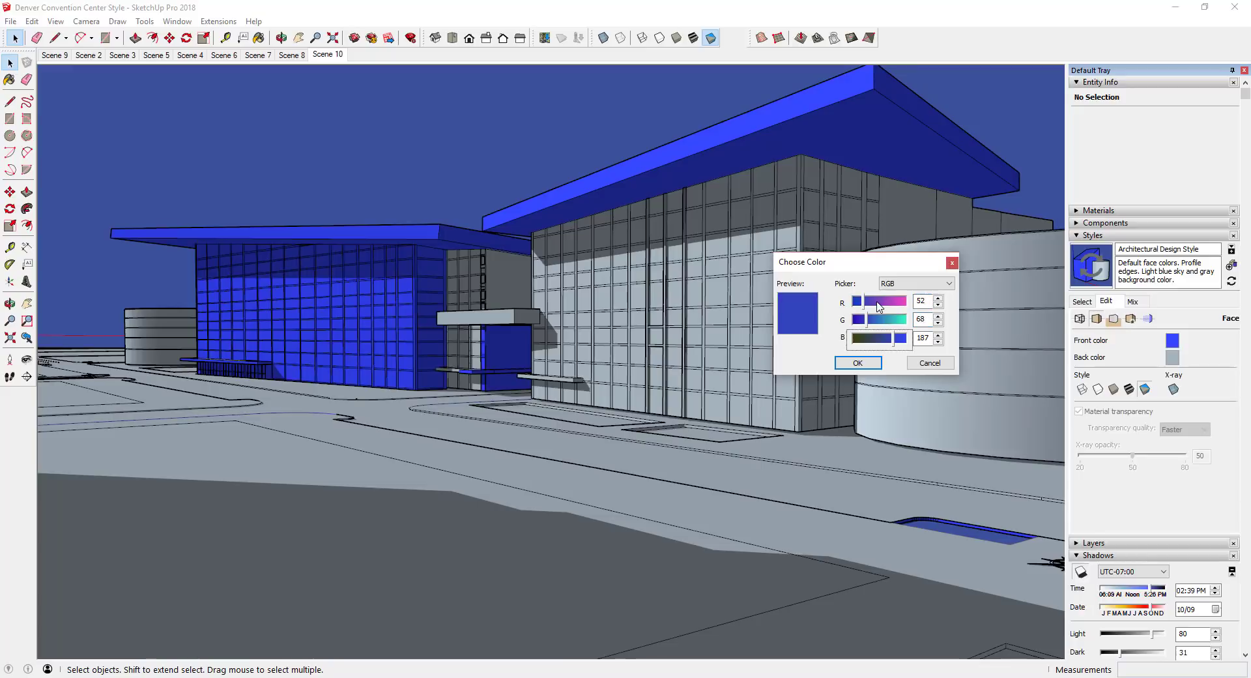
key(Tab)
text(255)
key(Return)
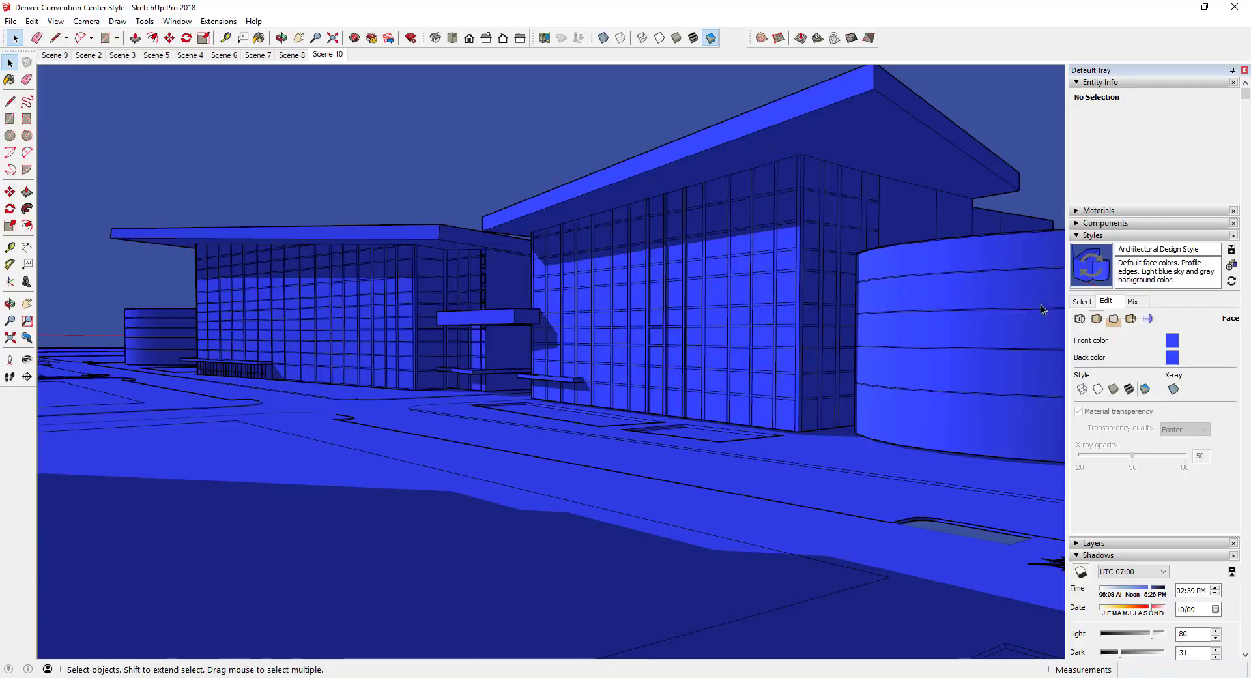
Step: Set the edge colour to near-white using the colour wheel
click(1079, 319)
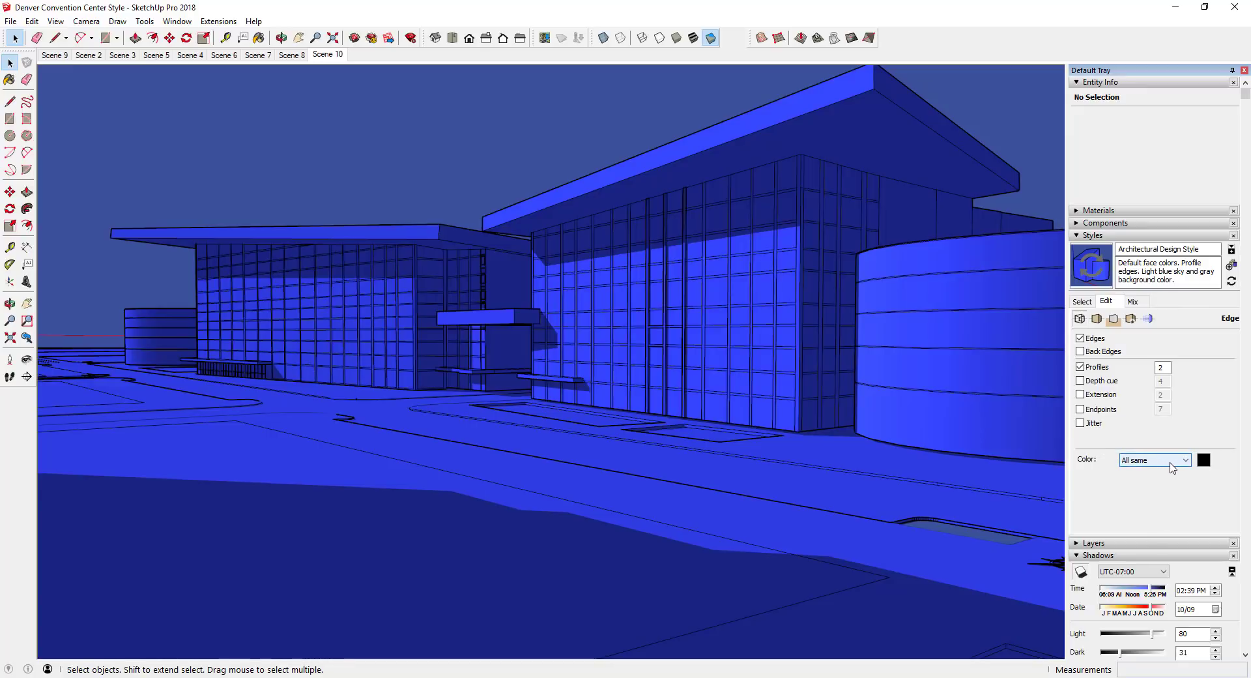
click(1203, 461)
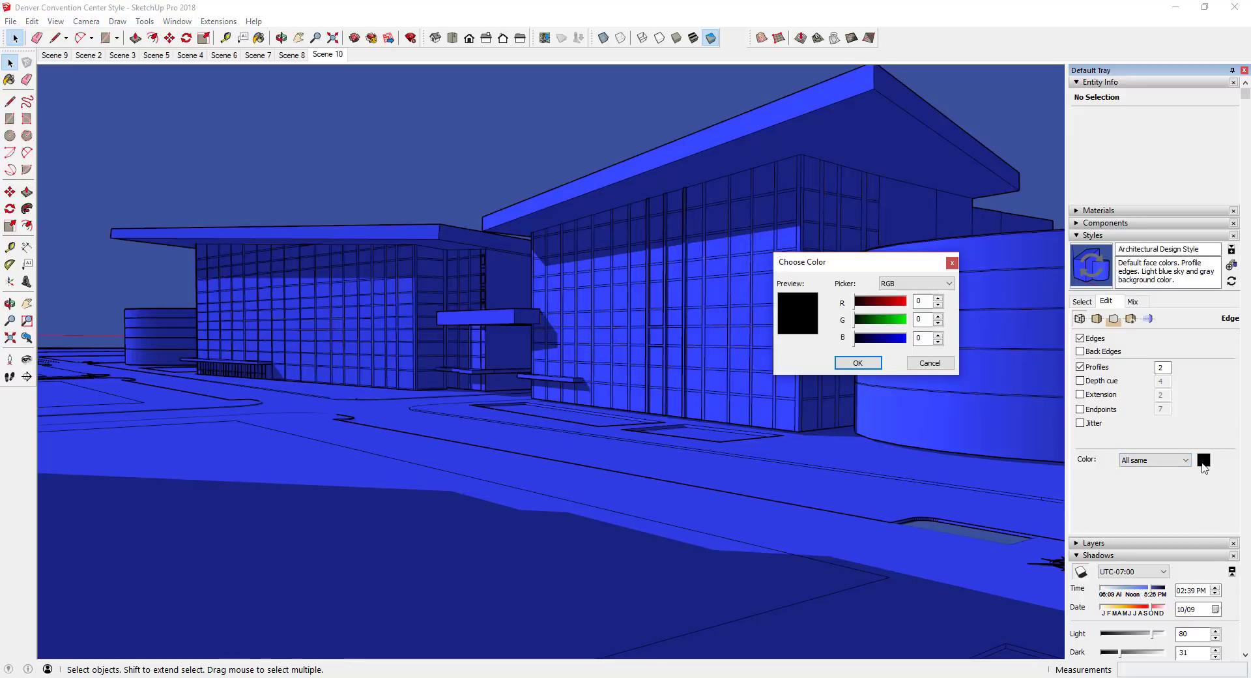
click(912, 284)
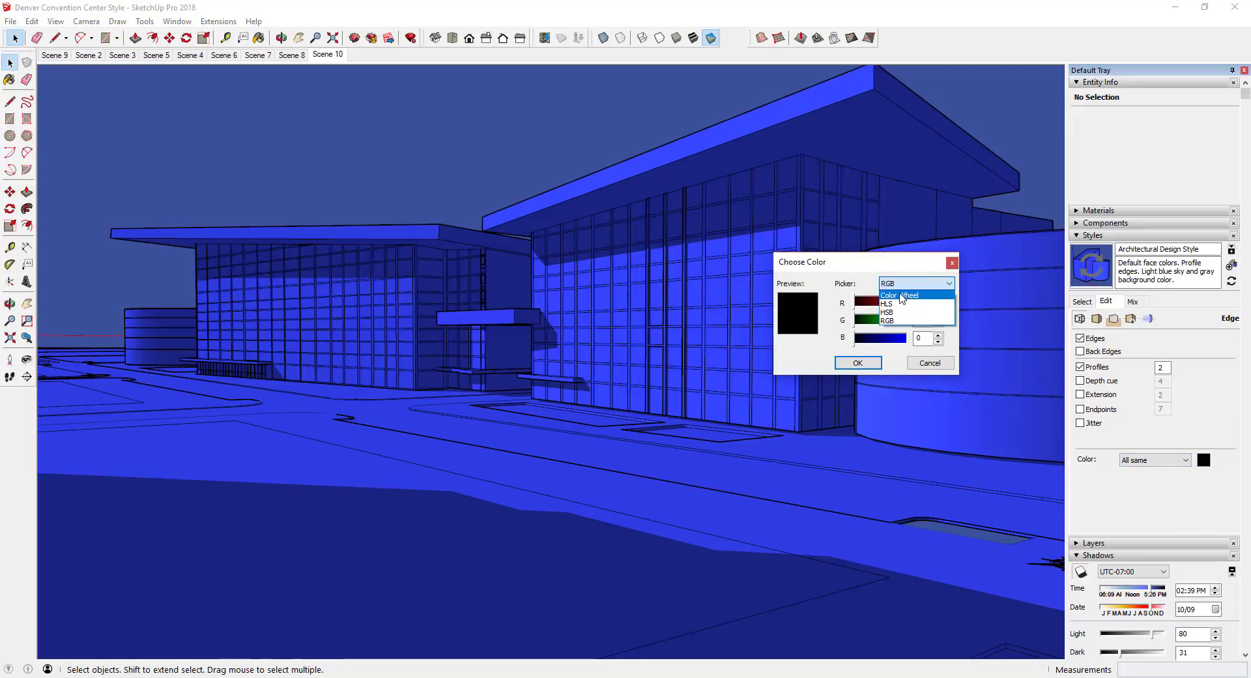
click(903, 296)
drag(902, 349, 904, 298)
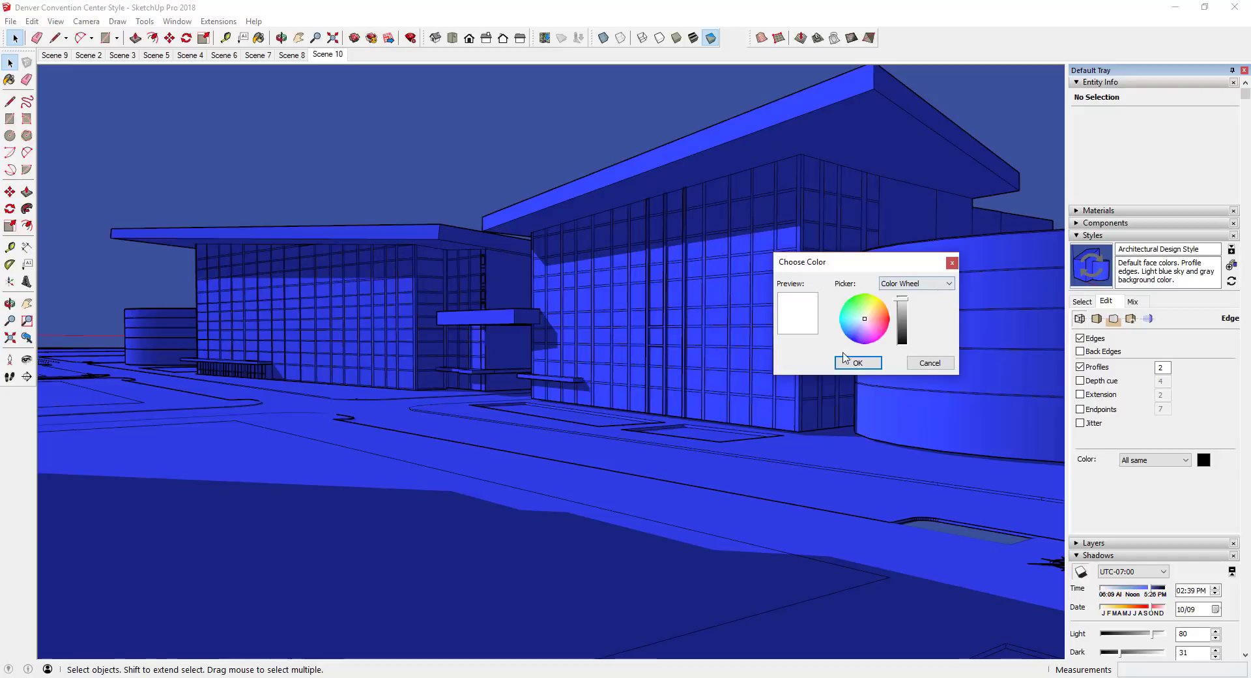
click(858, 363)
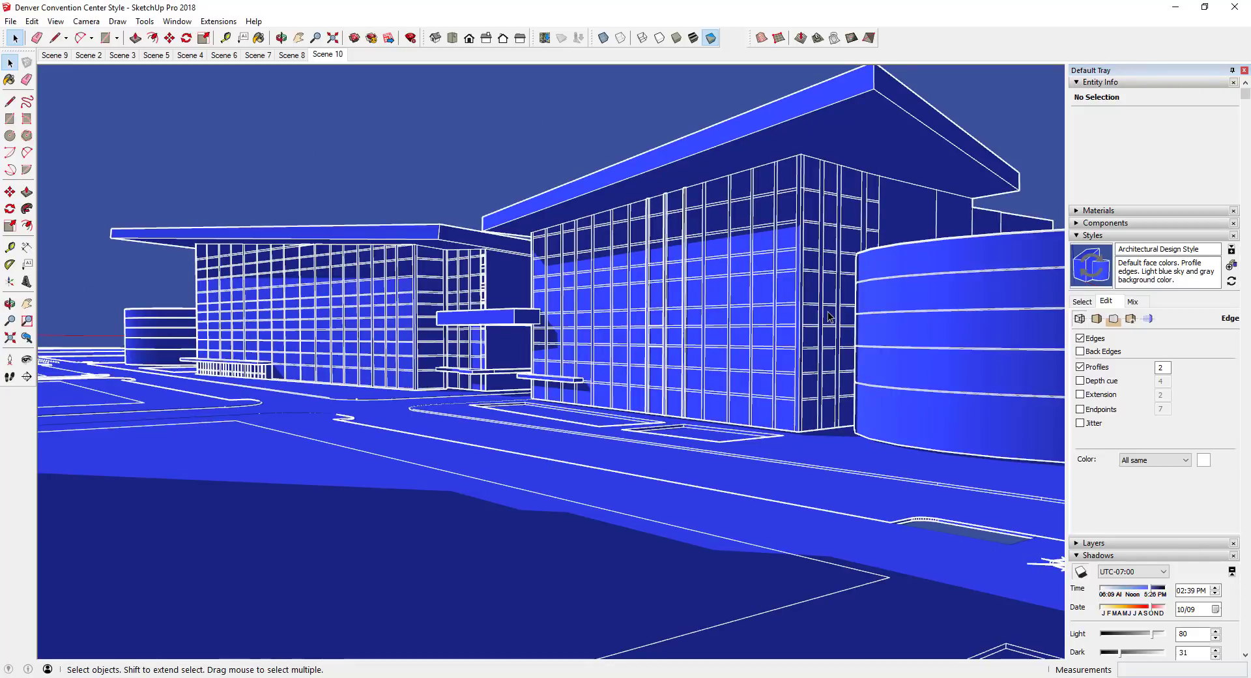
click(1203, 460)
click(887, 332)
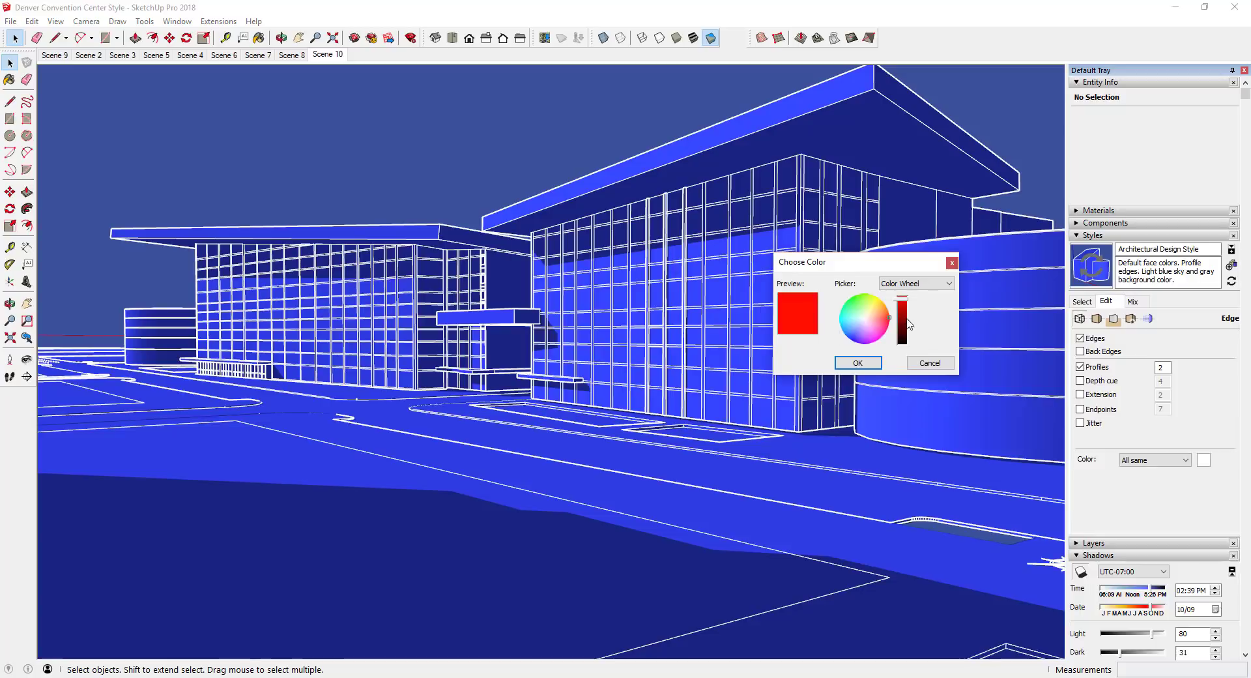
click(858, 363)
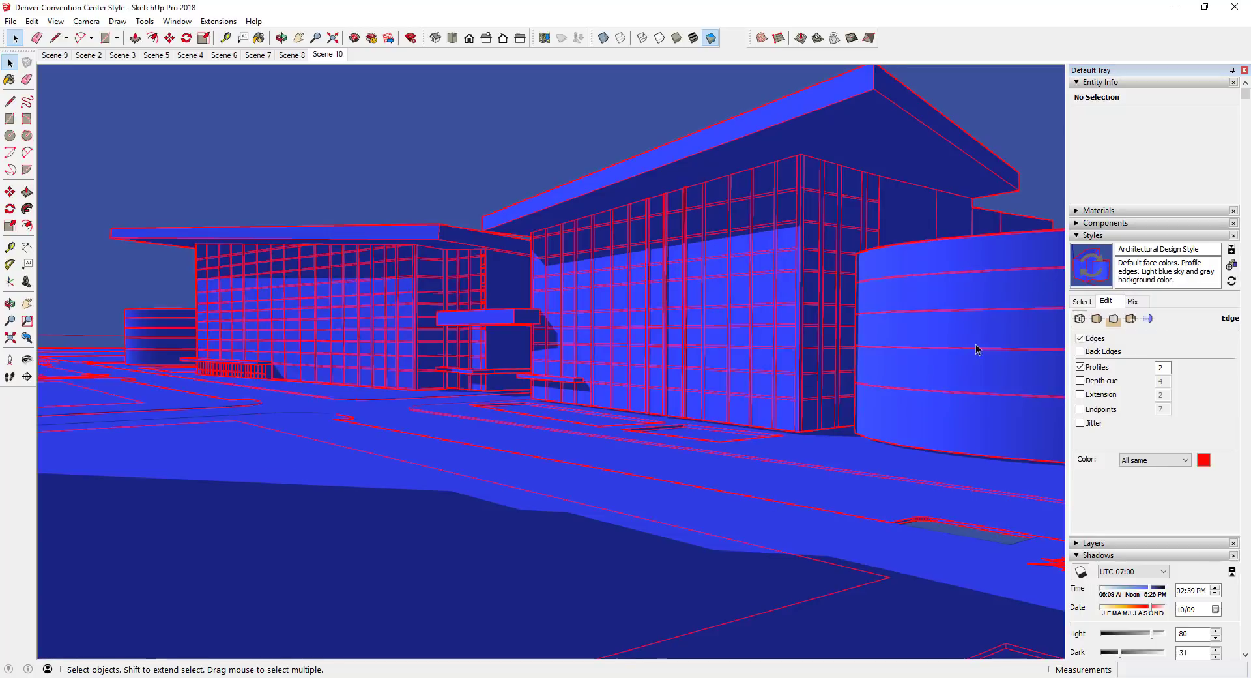
click(1204, 460)
click(850, 337)
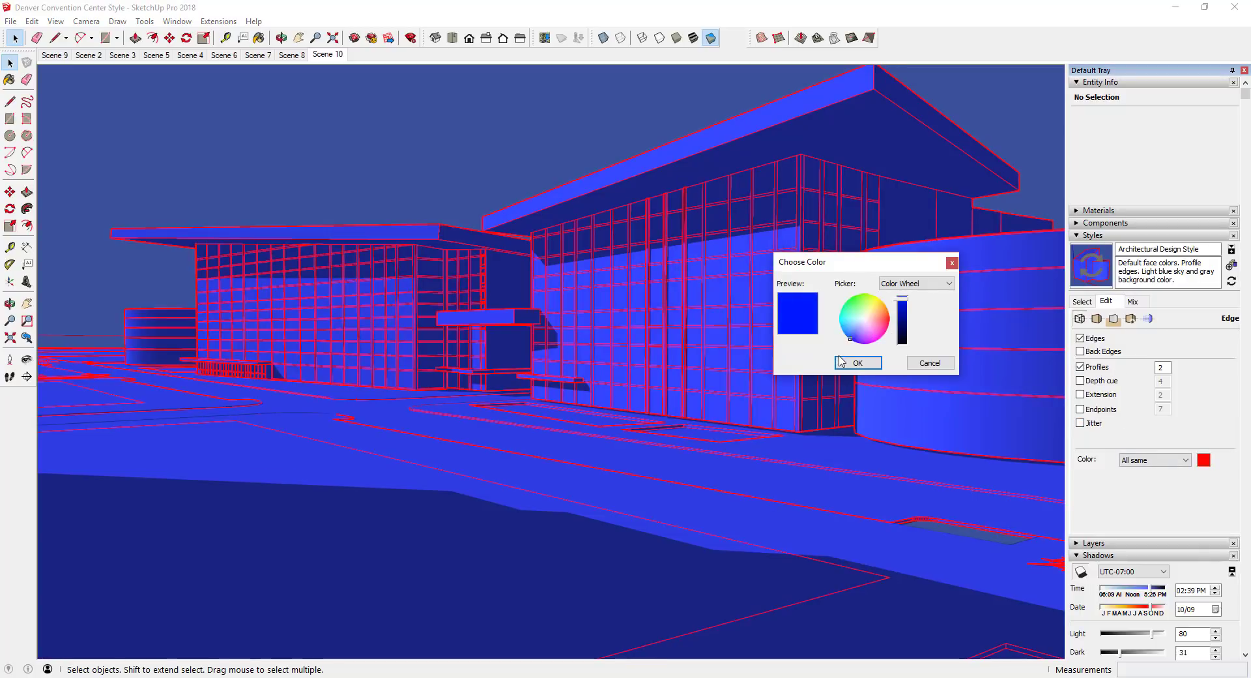
drag(850, 338, 867, 326)
click(858, 363)
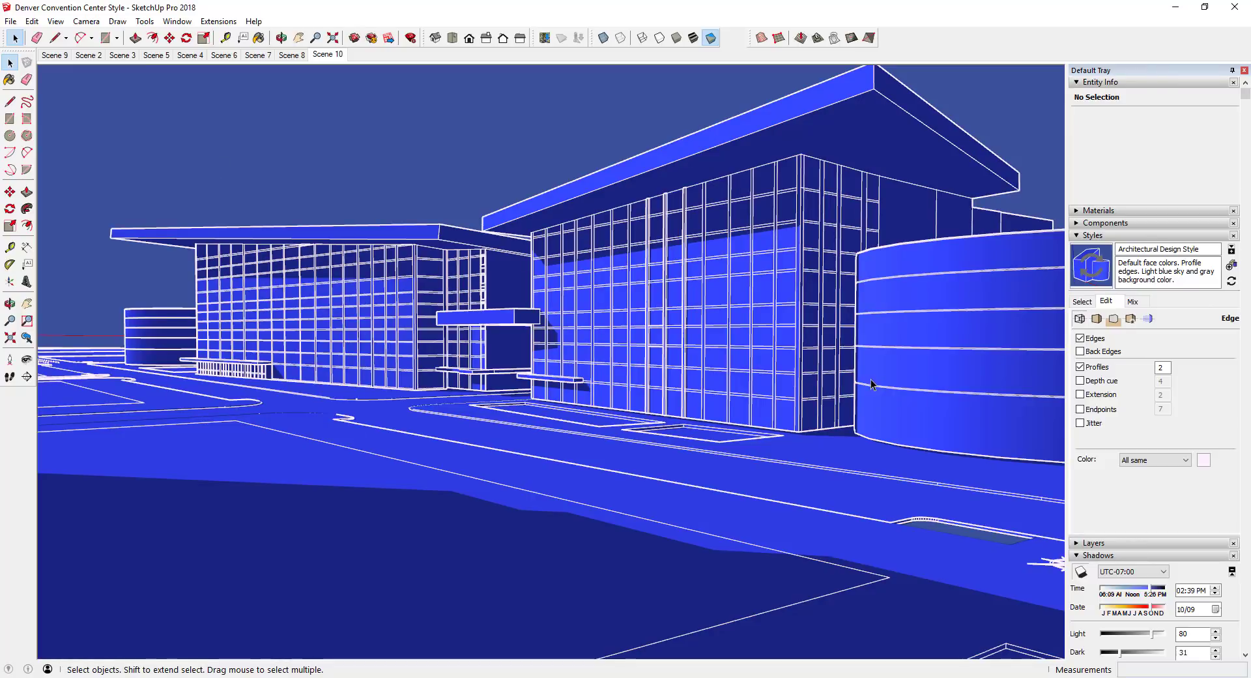
Step: Enable edge extensions of 10 and show hidden back edges as dashed lines
click(1102, 410)
click(1102, 409)
click(1103, 395)
key(Tab)
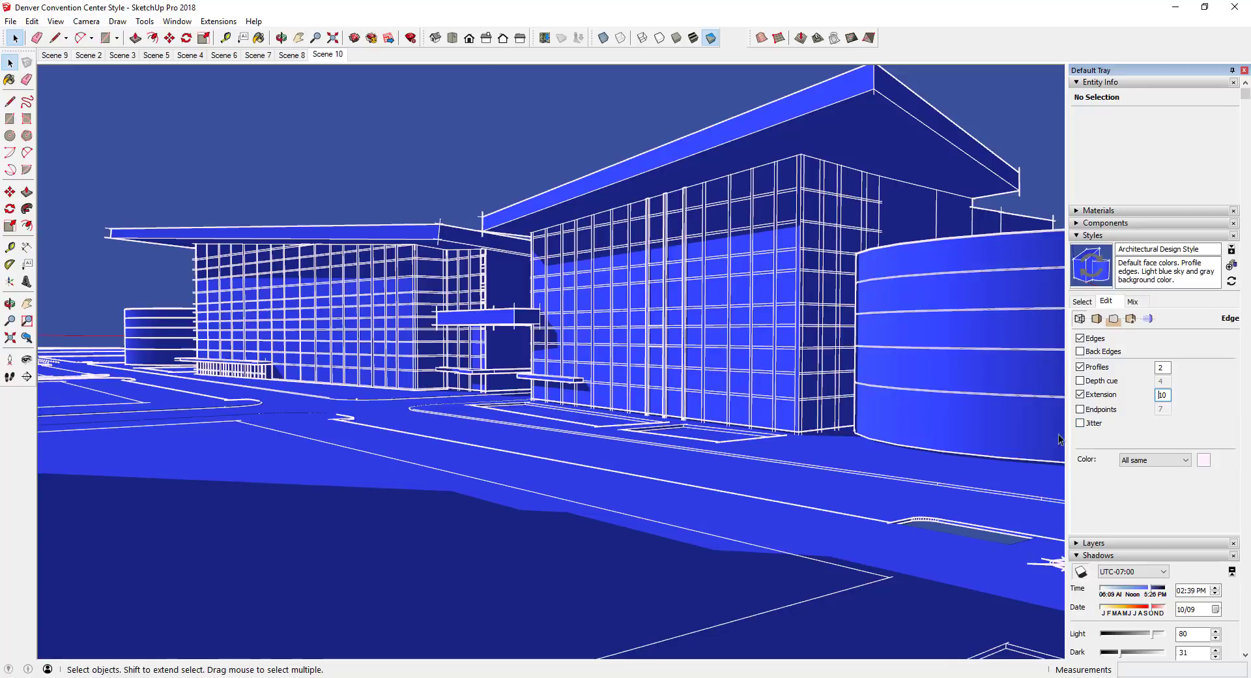
click(1093, 424)
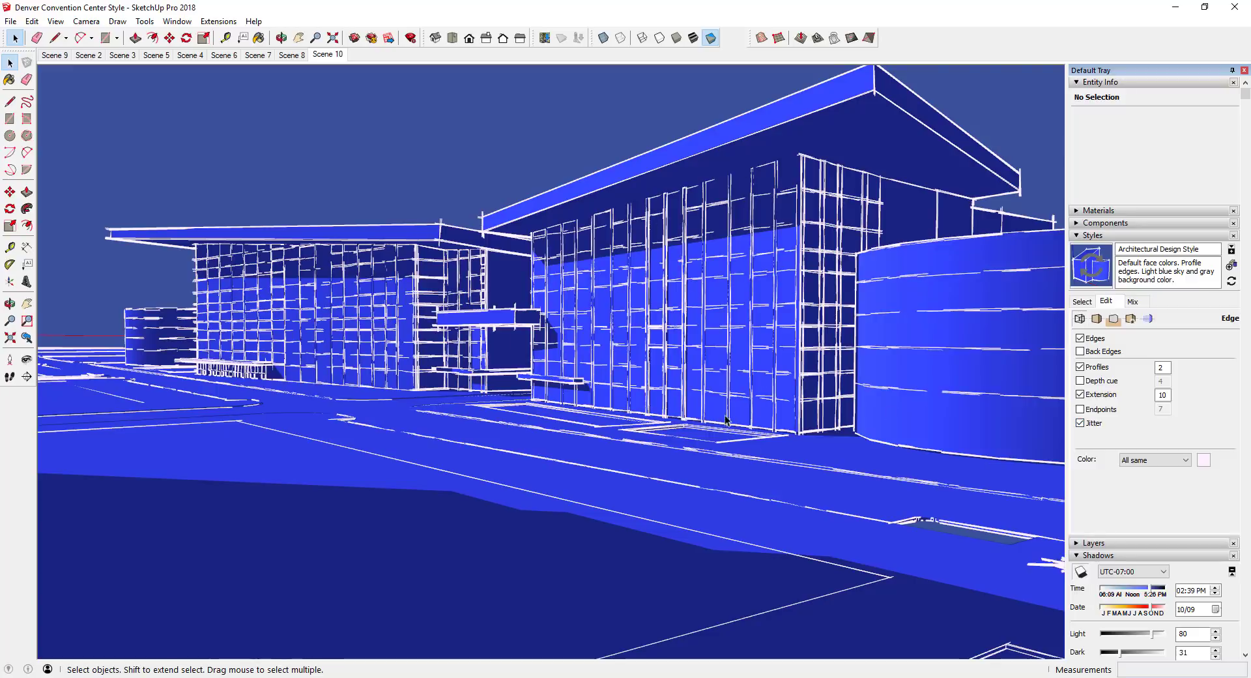
click(1096, 426)
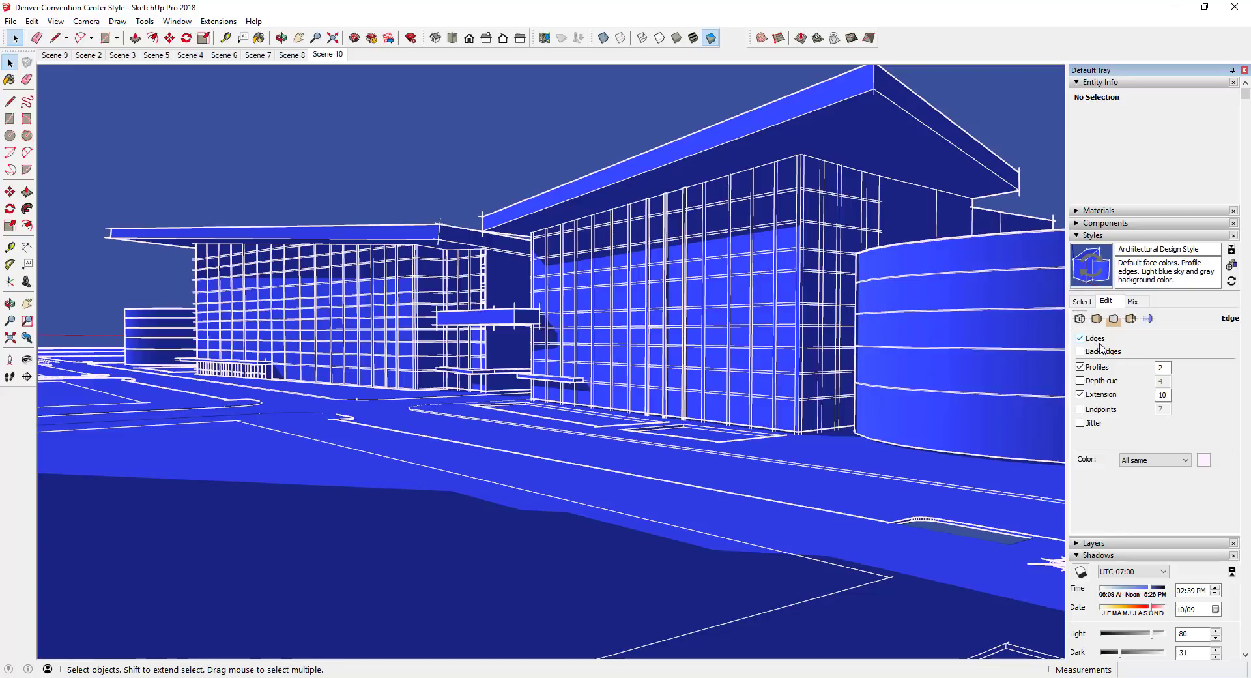
click(1104, 352)
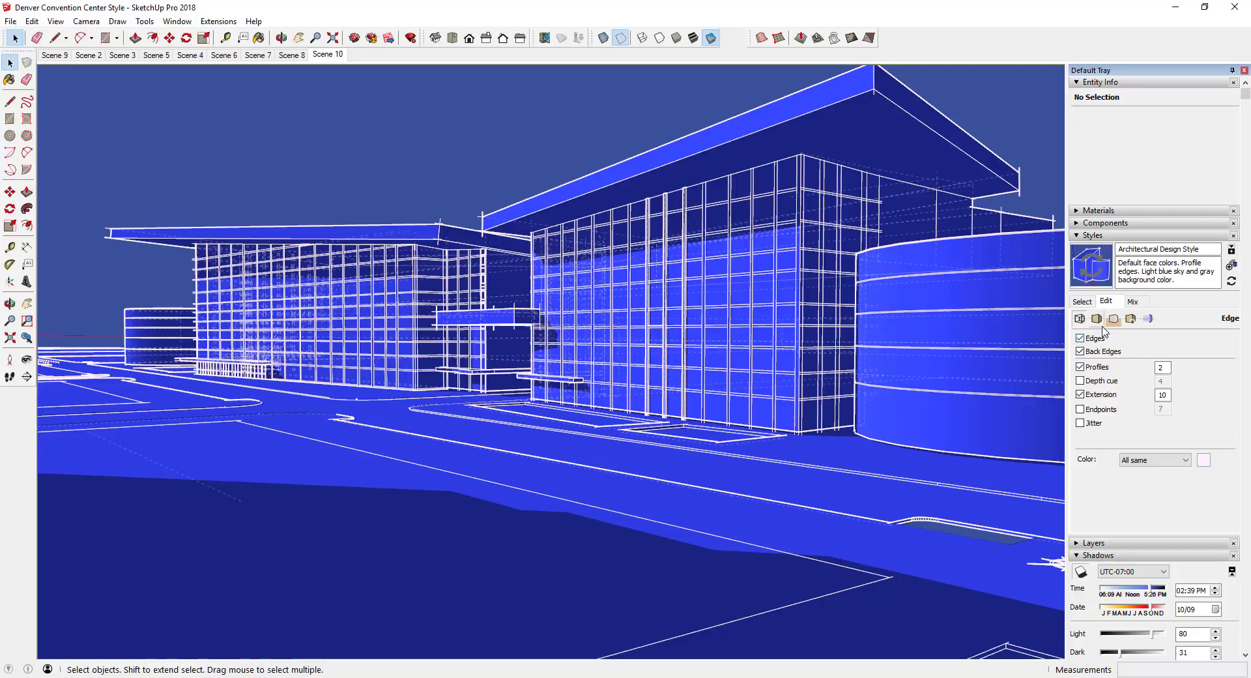
click(1148, 319)
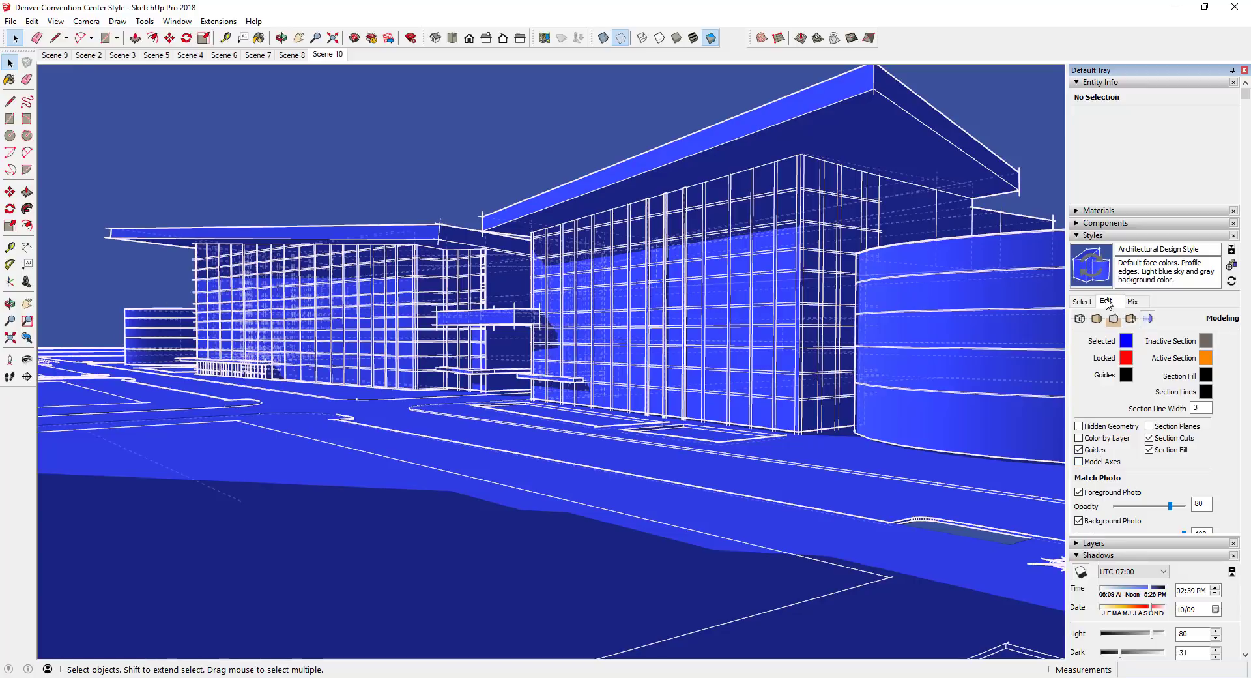
Step: Darken the background colour to a navy blue
click(1113, 318)
click(1127, 343)
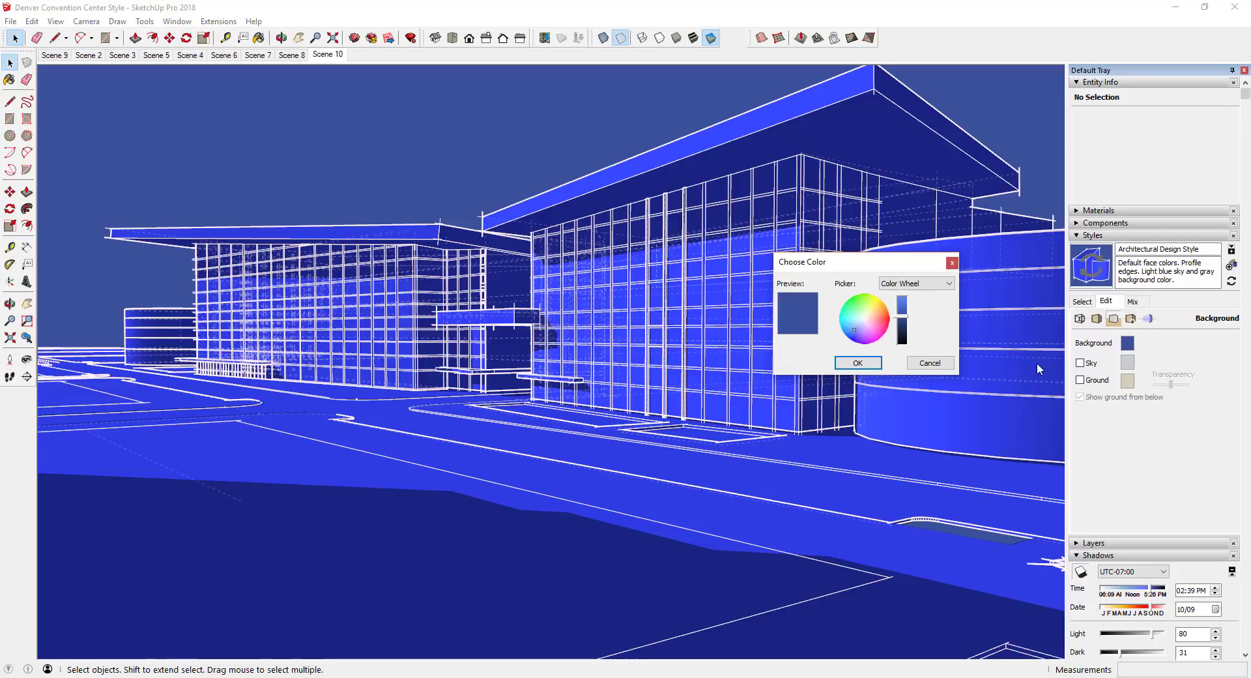
drag(905, 320, 904, 323)
click(859, 362)
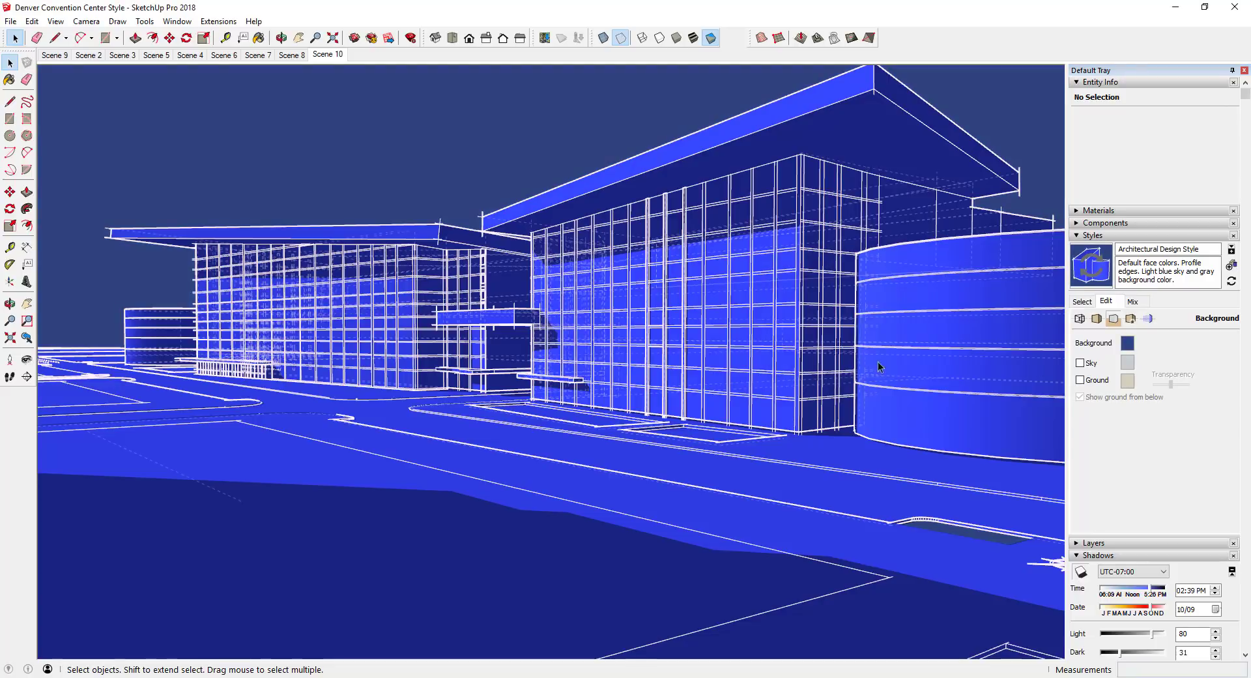
Step: Enter RGB 52, 68, 255 as the background colour
click(1127, 342)
click(907, 284)
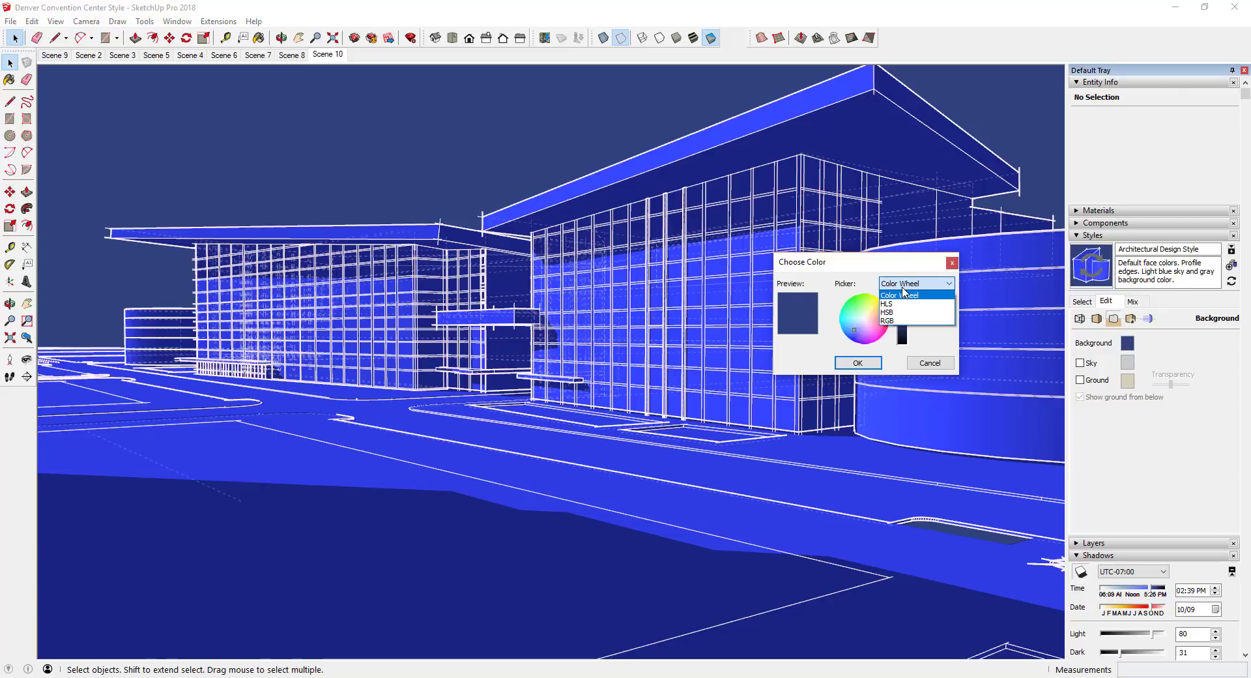
click(890, 321)
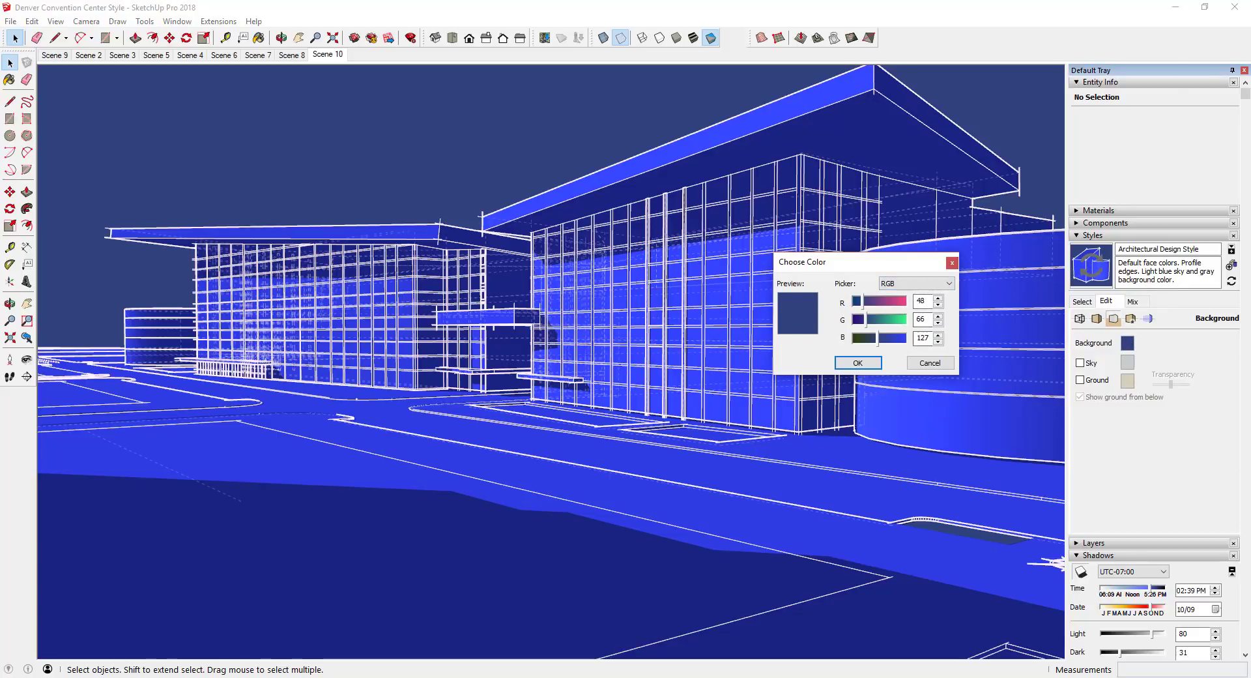
key(alt+Tab)
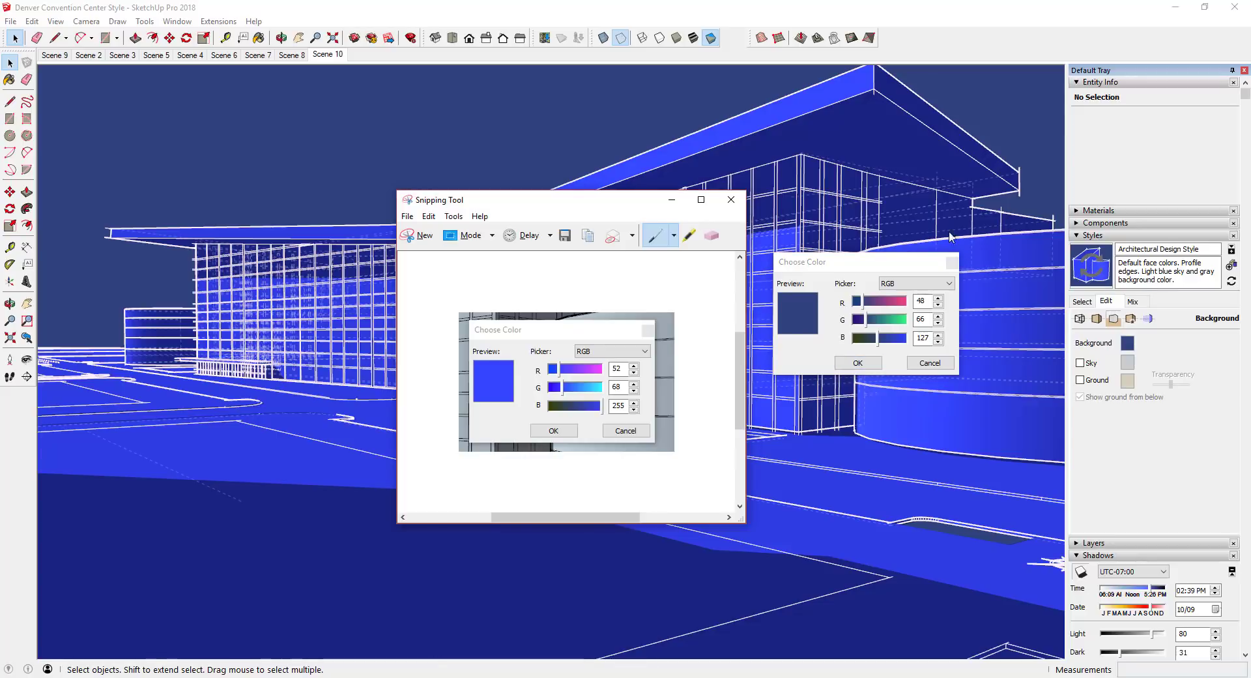
double_click(921, 300)
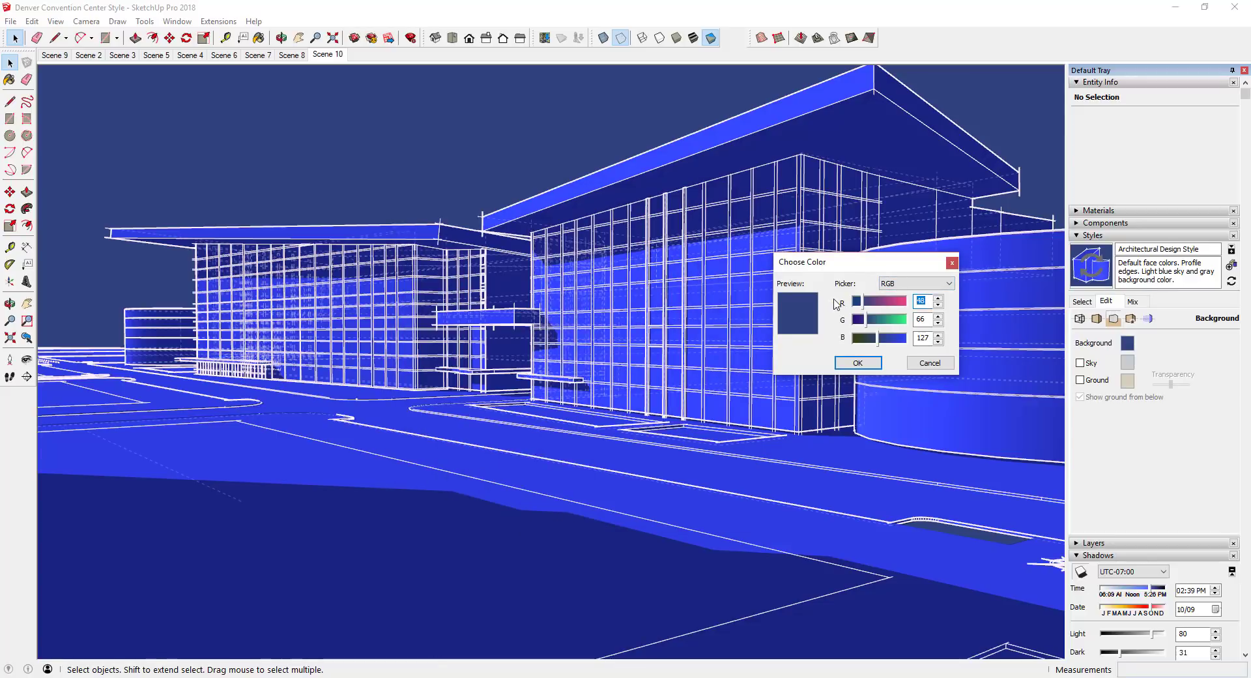
text(52)
key(Tab)
text(68)
key(Tab)
text(255)
key(Return)
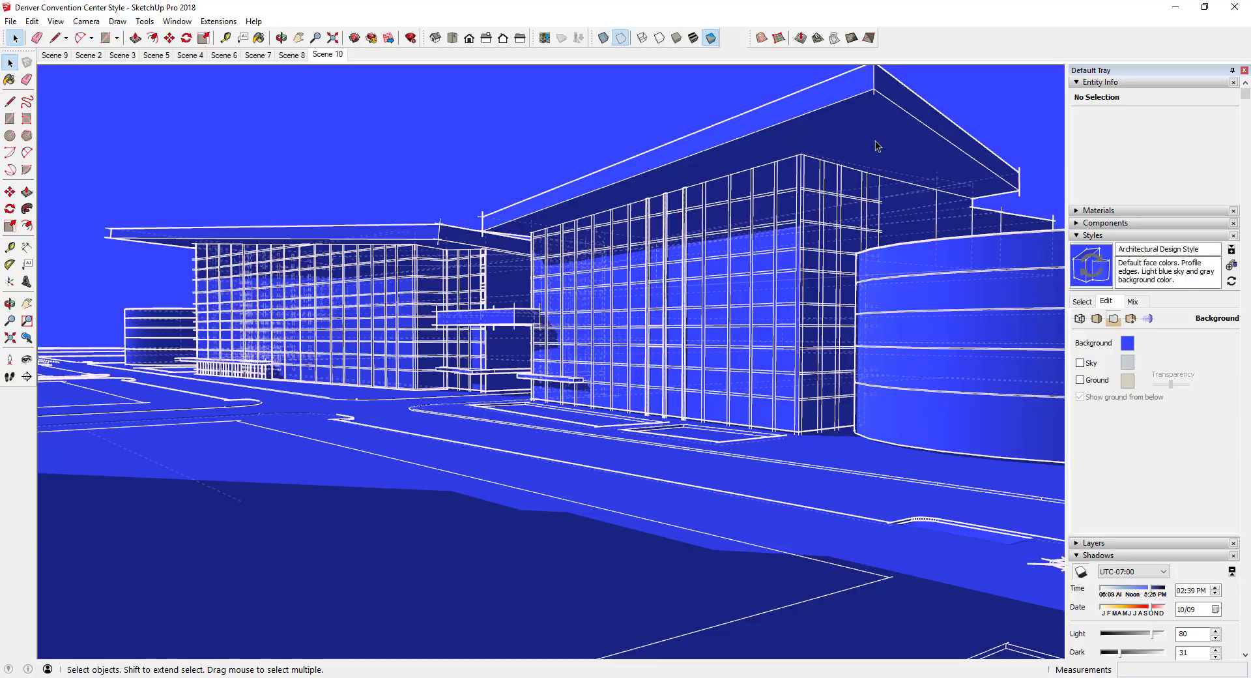
Step: Toggle shadows and sun shading, ending with shadows switched on
click(1080, 571)
click(1079, 571)
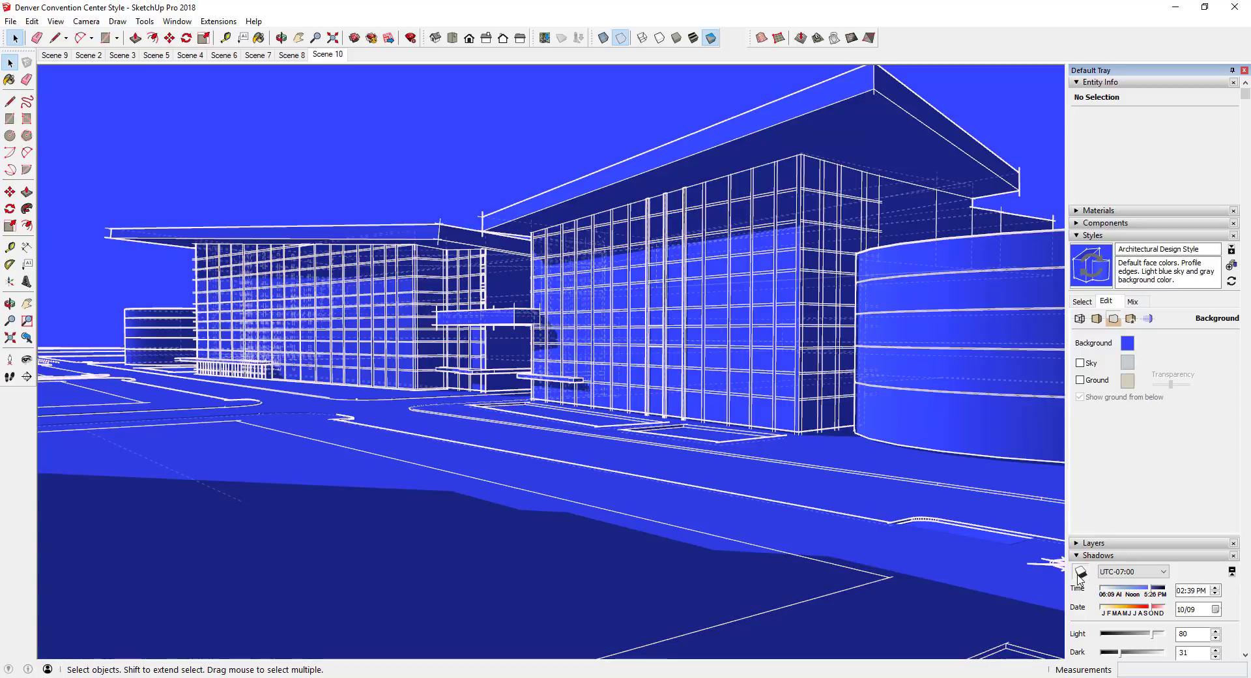
click(1080, 572)
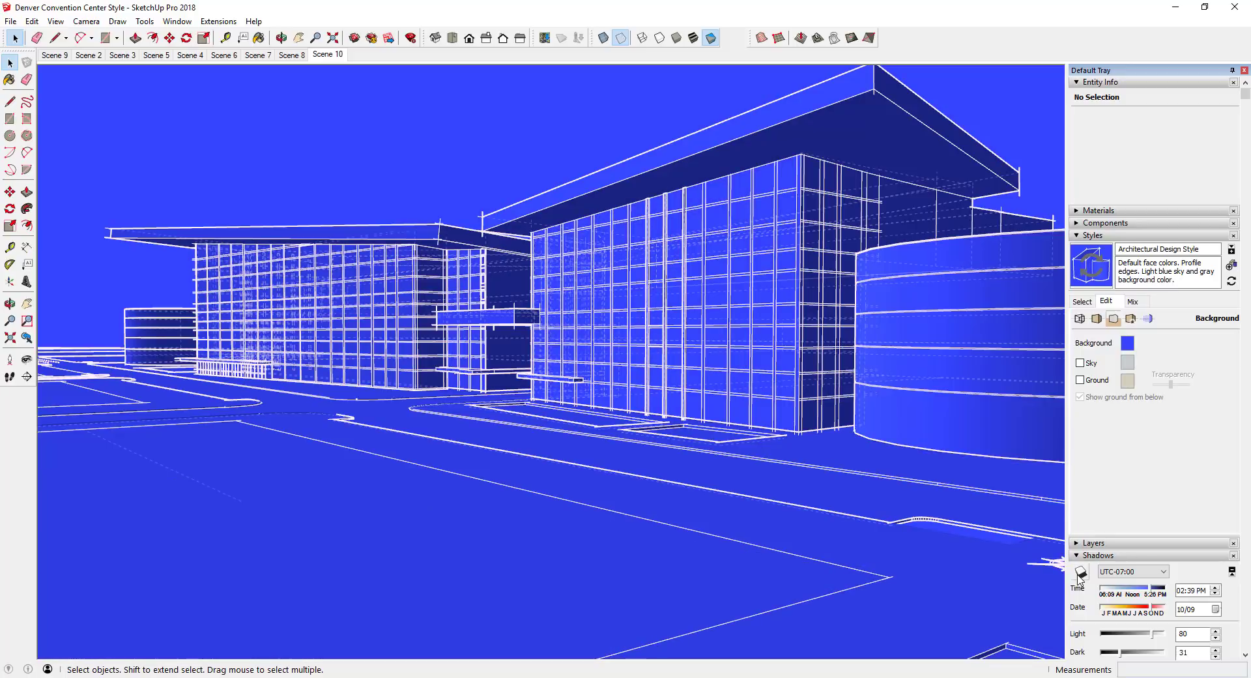
click(1080, 572)
click(1080, 571)
scroll(1088, 576, down, 3)
click(1114, 519)
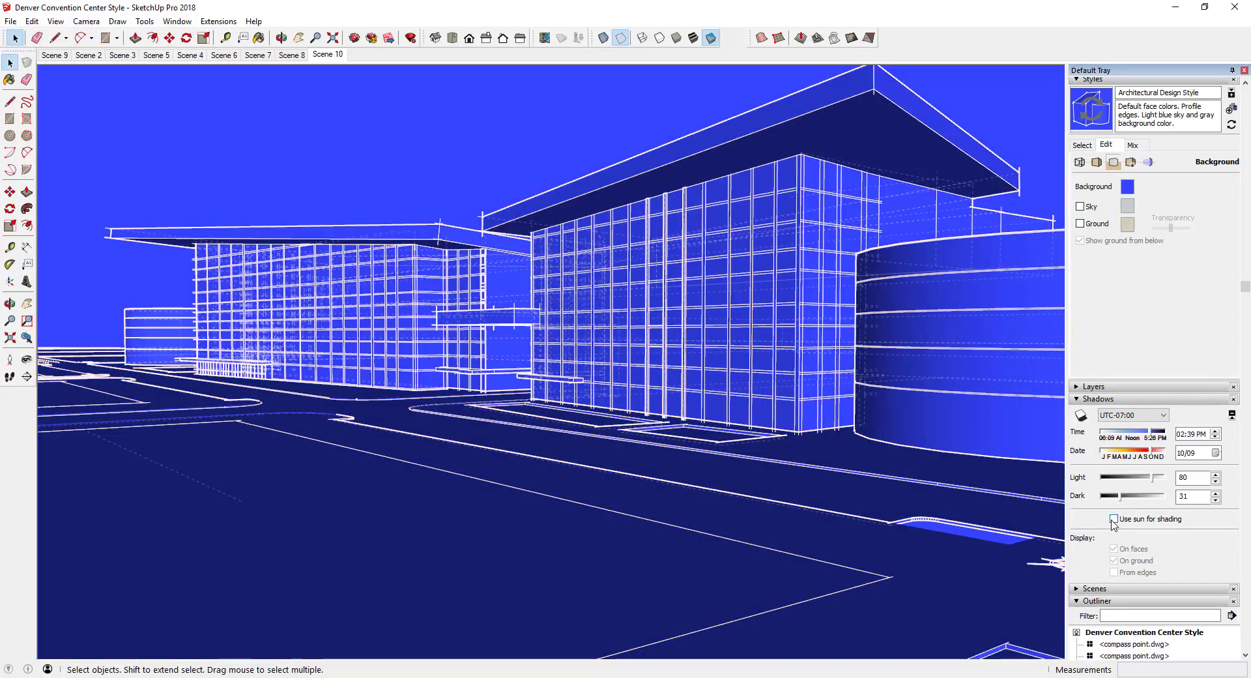
click(1113, 519)
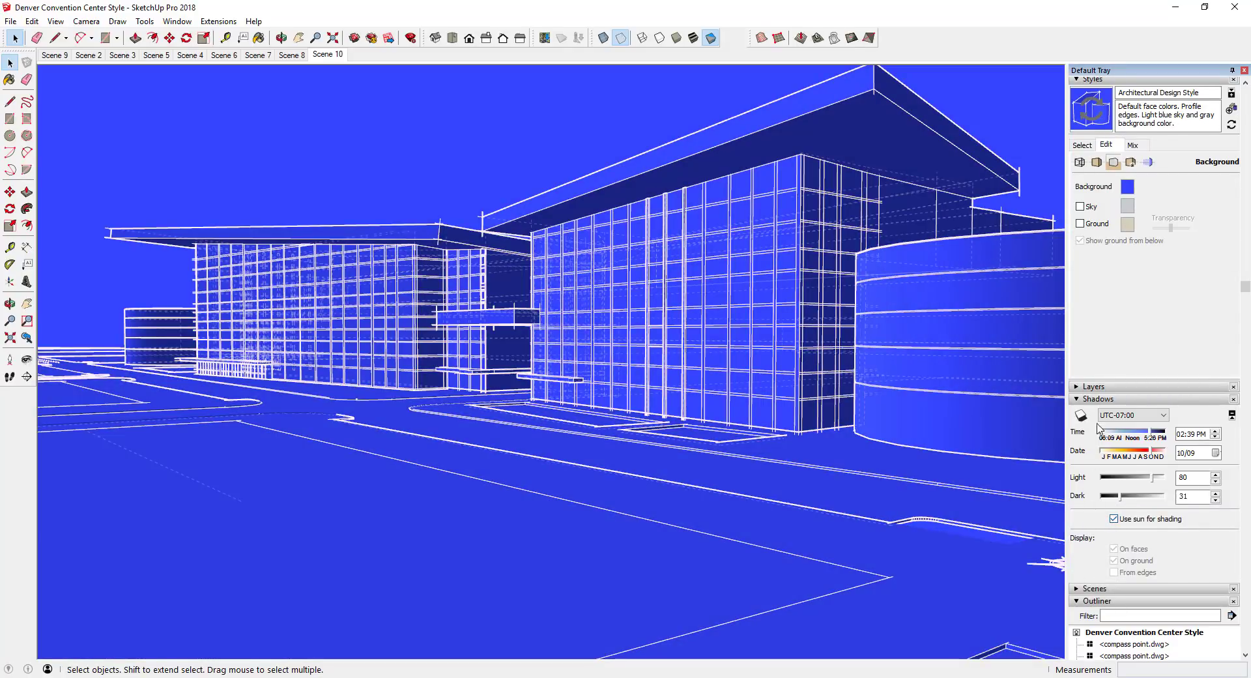
click(1081, 415)
click(1081, 415)
click(1082, 417)
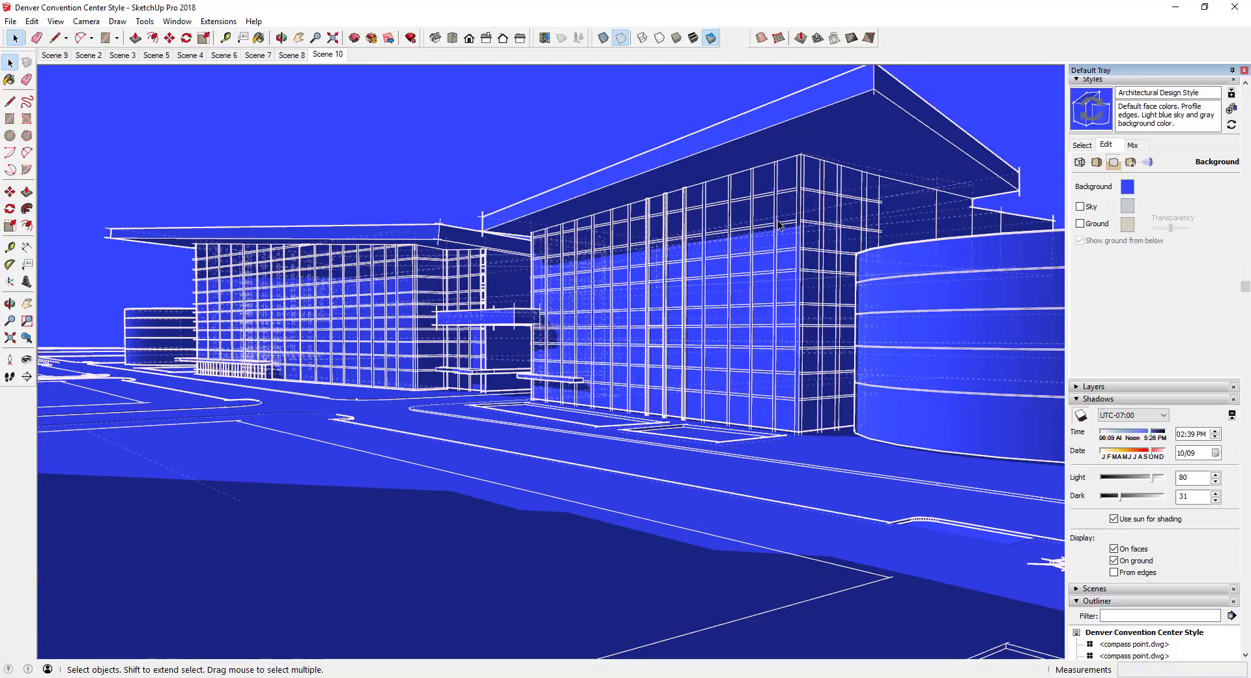
Step: Turn on profile edges in the style's Edge settings
click(1080, 161)
click(1080, 211)
click(1080, 210)
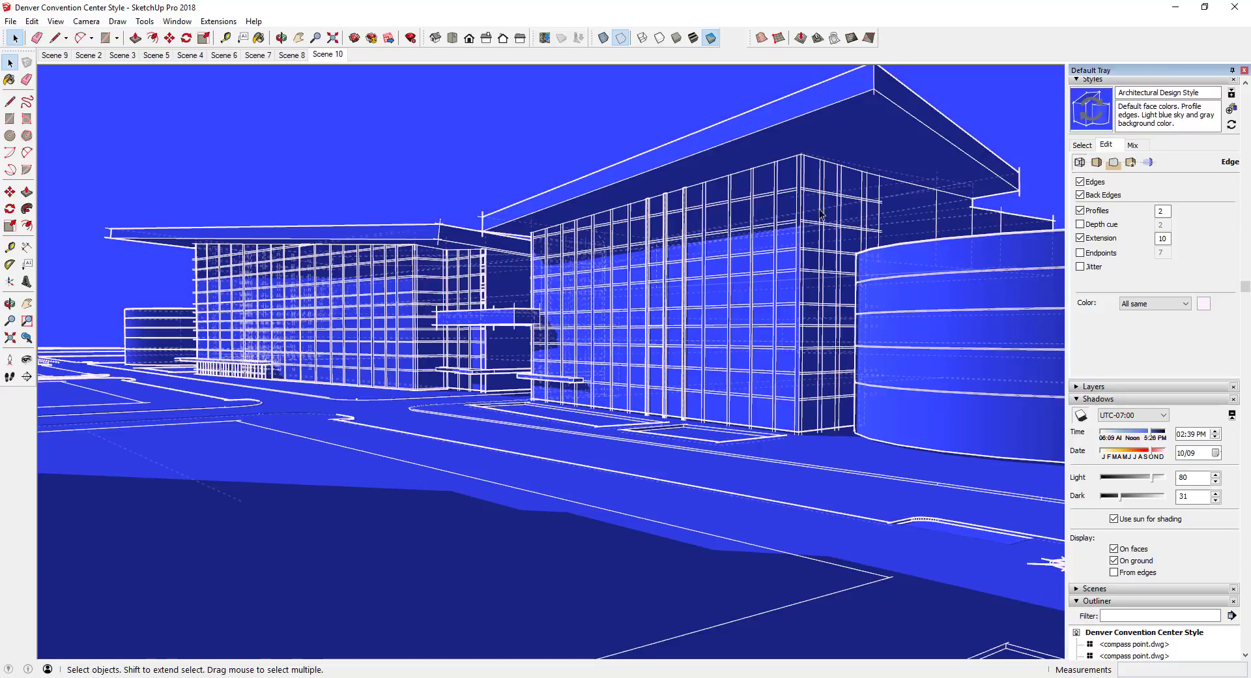
Step: Set the profile edge width to 5 and enable depth cue at 2
click(1163, 211)
text(10)
key(Return)
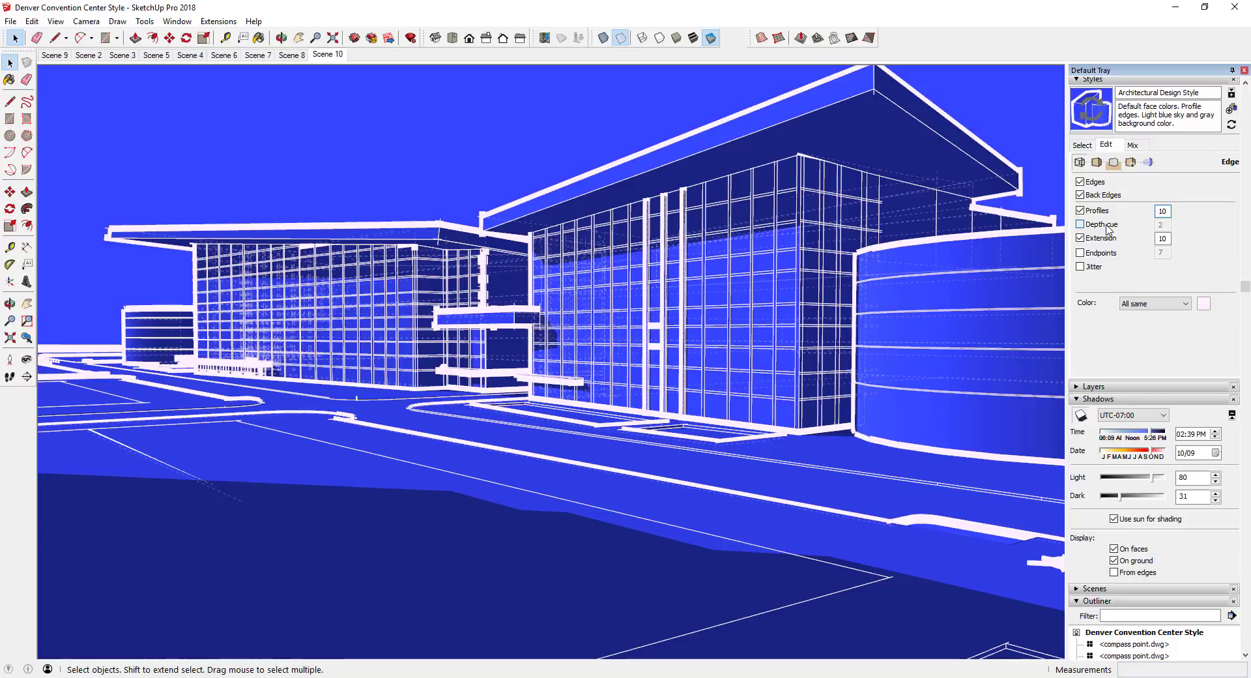
click(1081, 224)
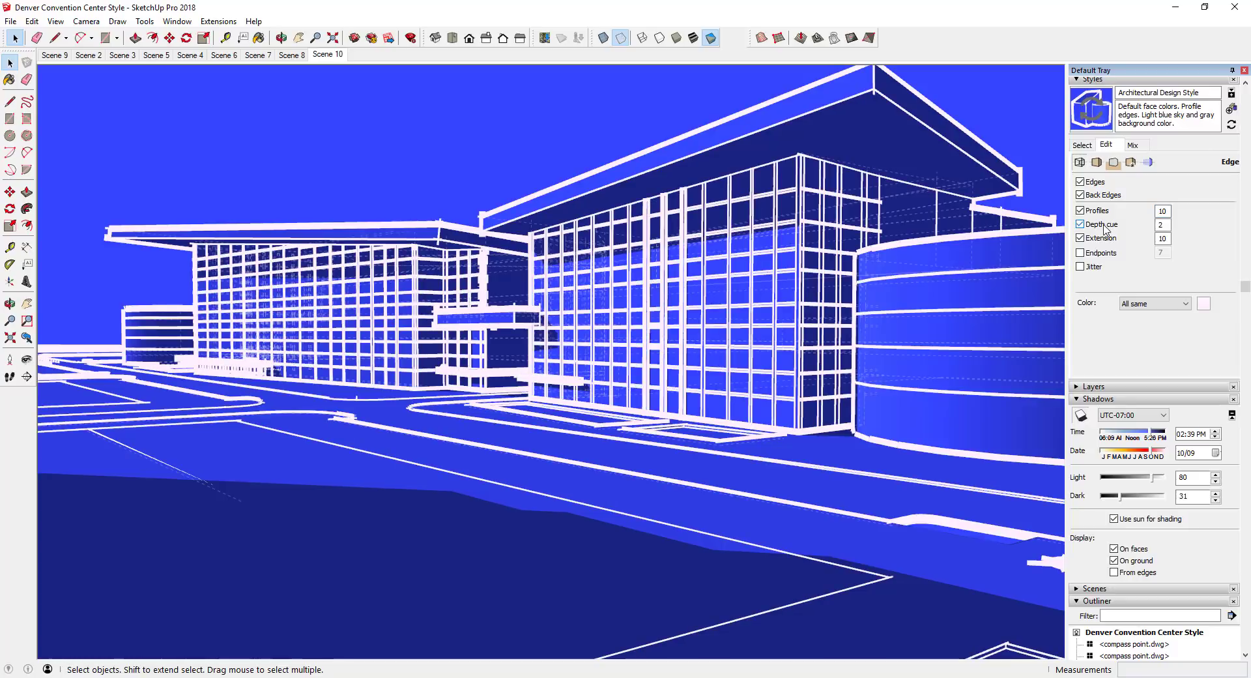
key(Tab)
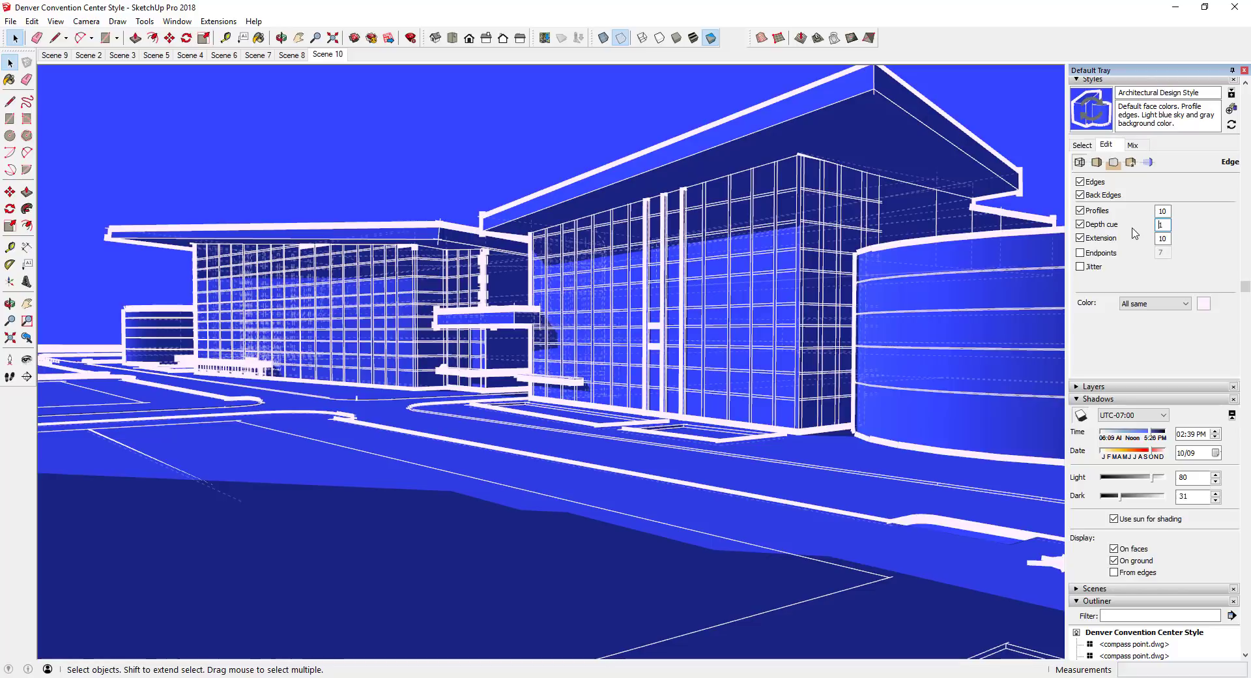
text(1)
key(shift+Tab)
text(5)
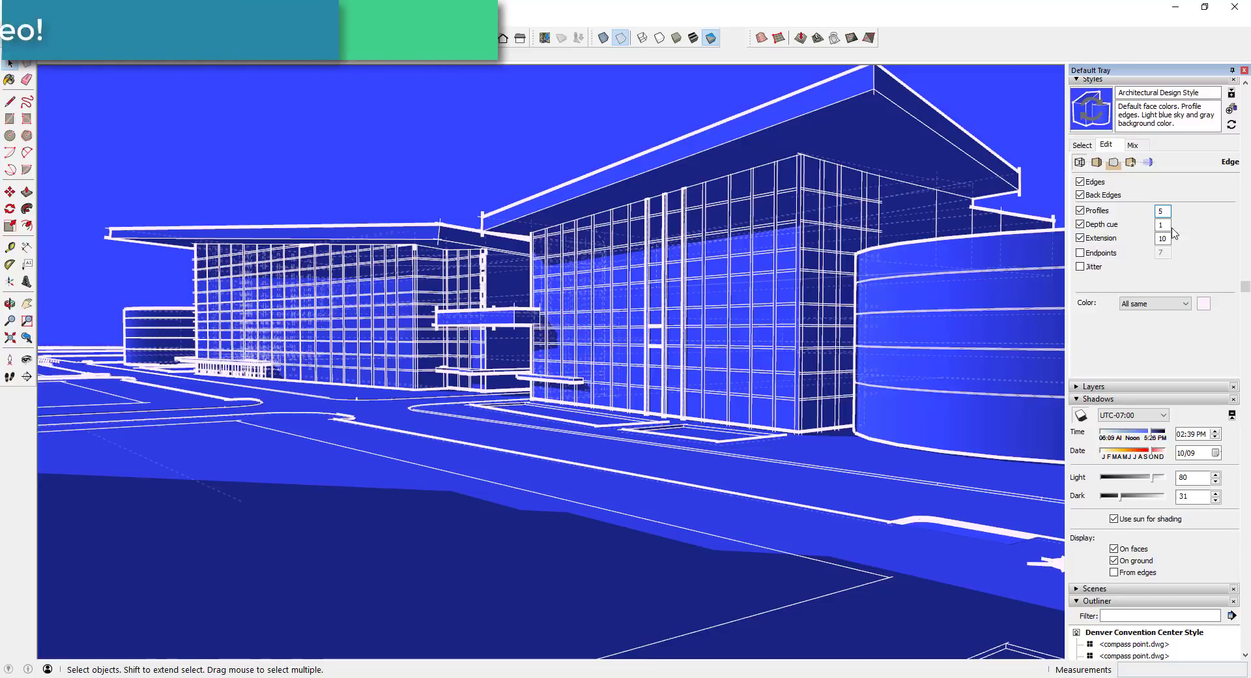
key(Tab)
text(5)
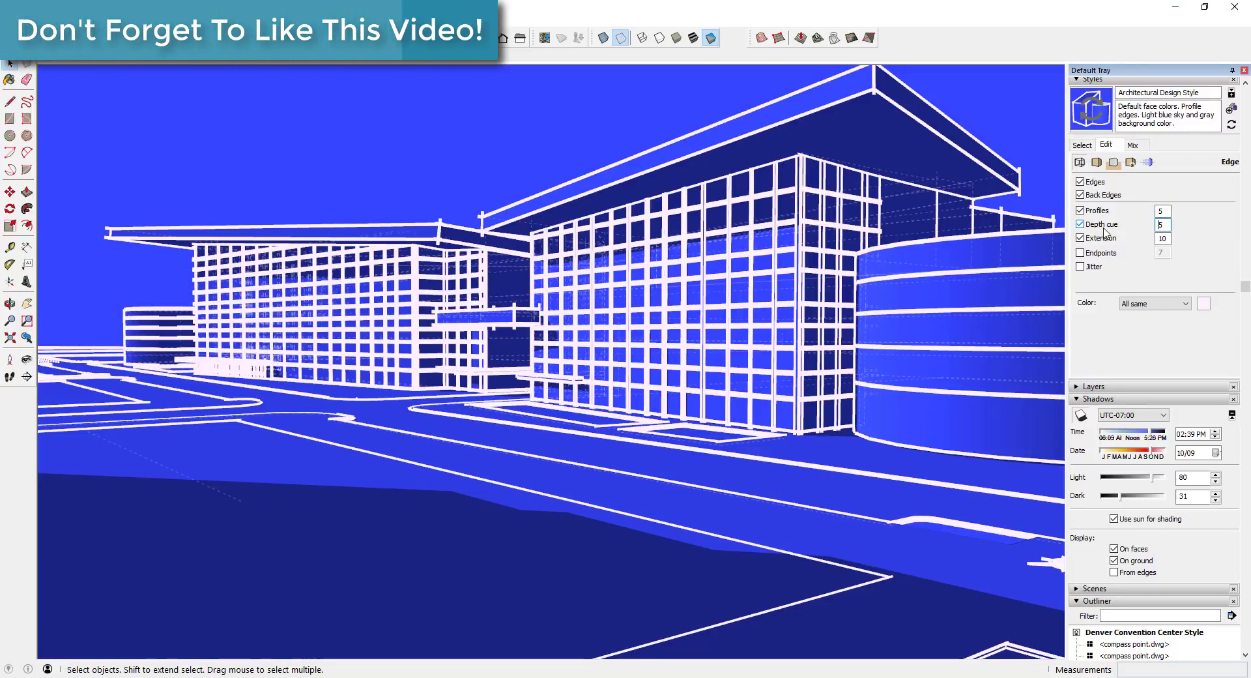
click(1111, 225)
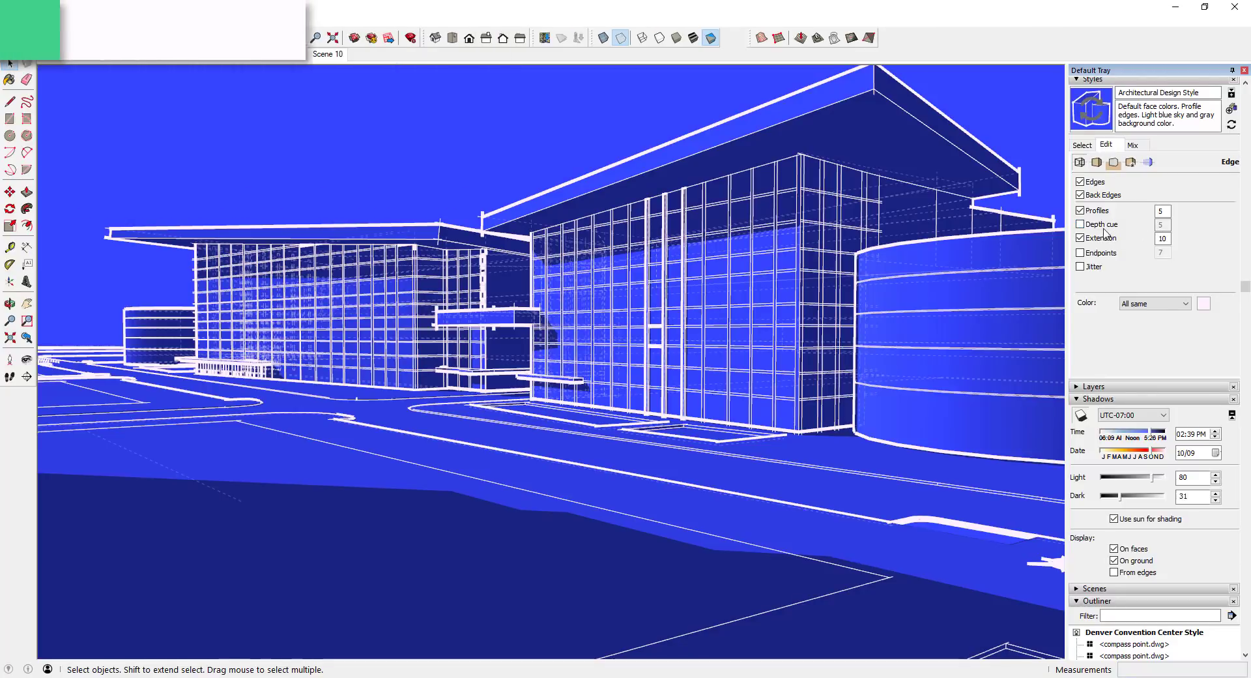
click(1120, 227)
text(2)
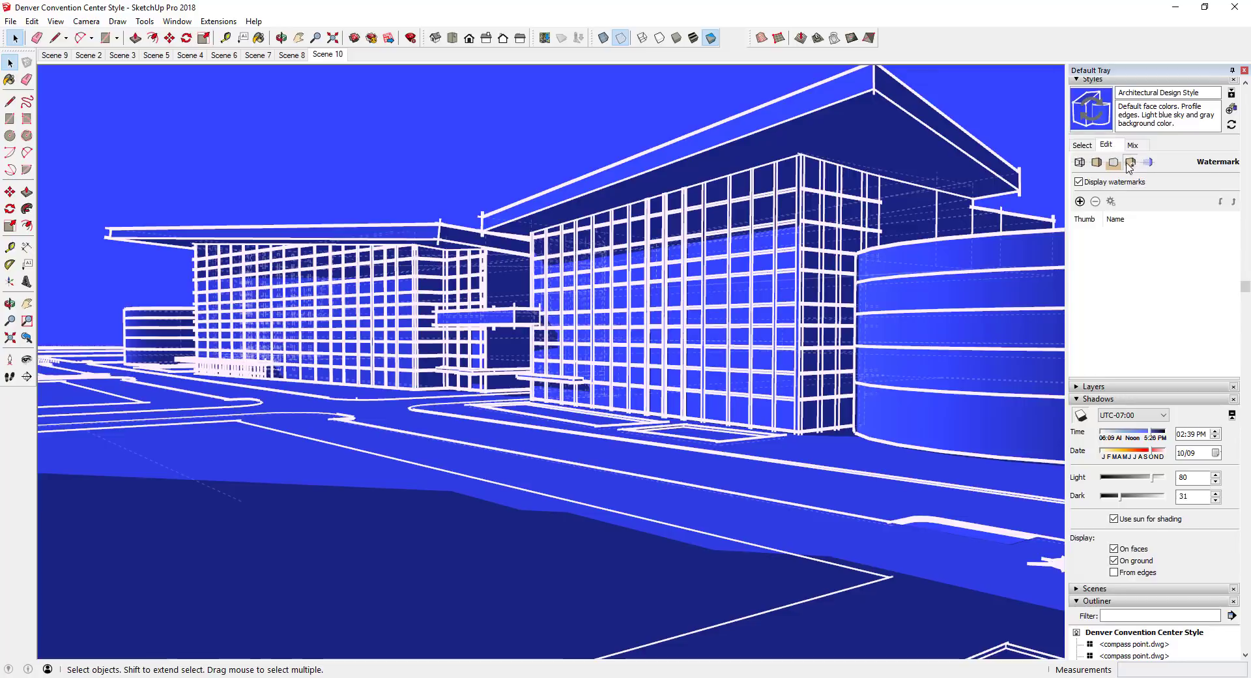
Step: Add the Texture Overlay image as a masked overlay watermark blended fully toward the image
click(1079, 201)
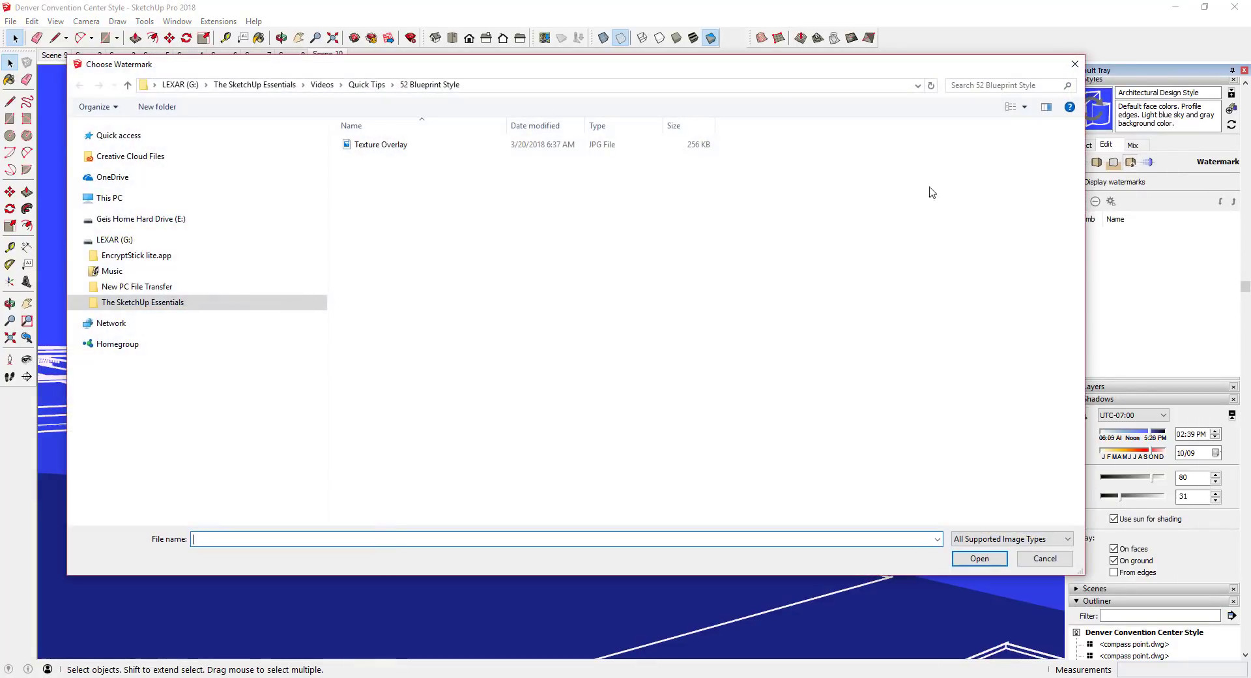
double_click(381, 145)
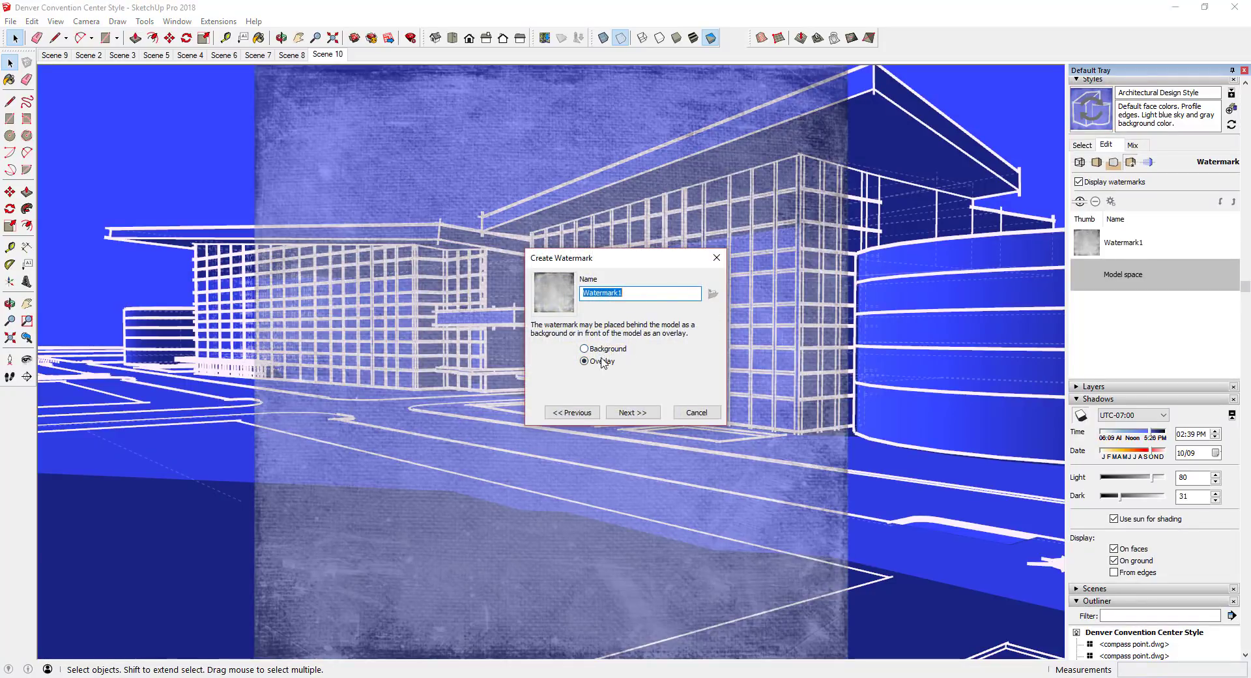
click(632, 415)
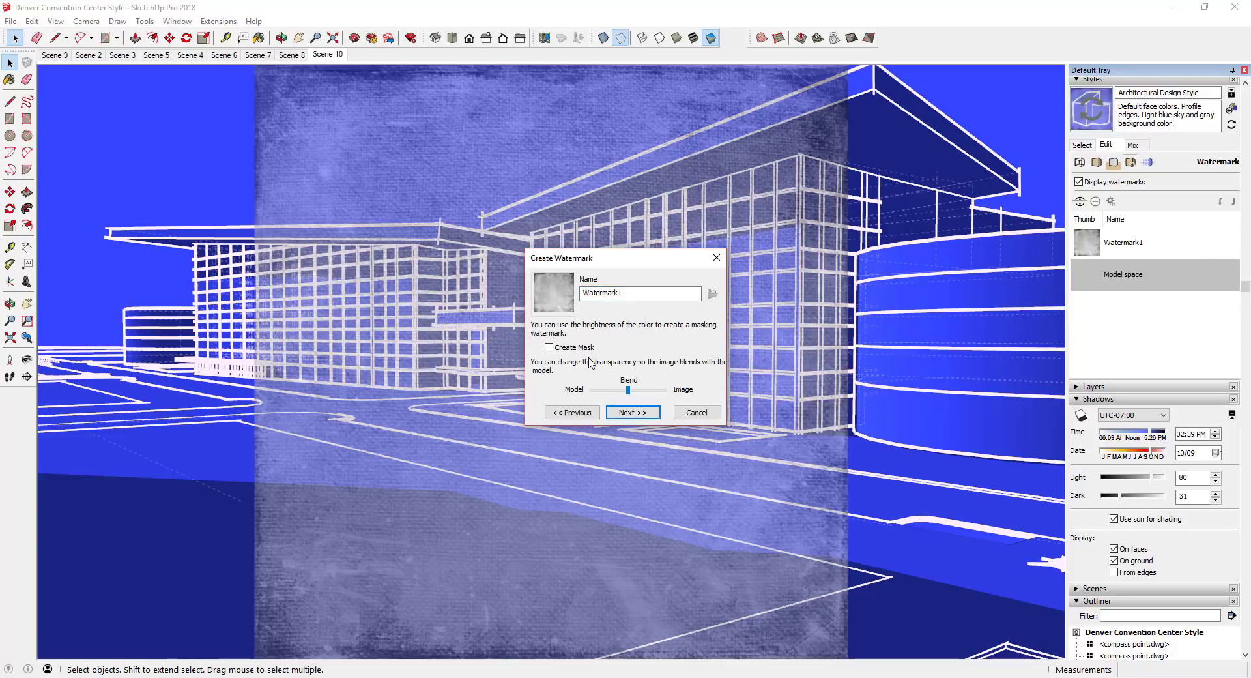
click(576, 350)
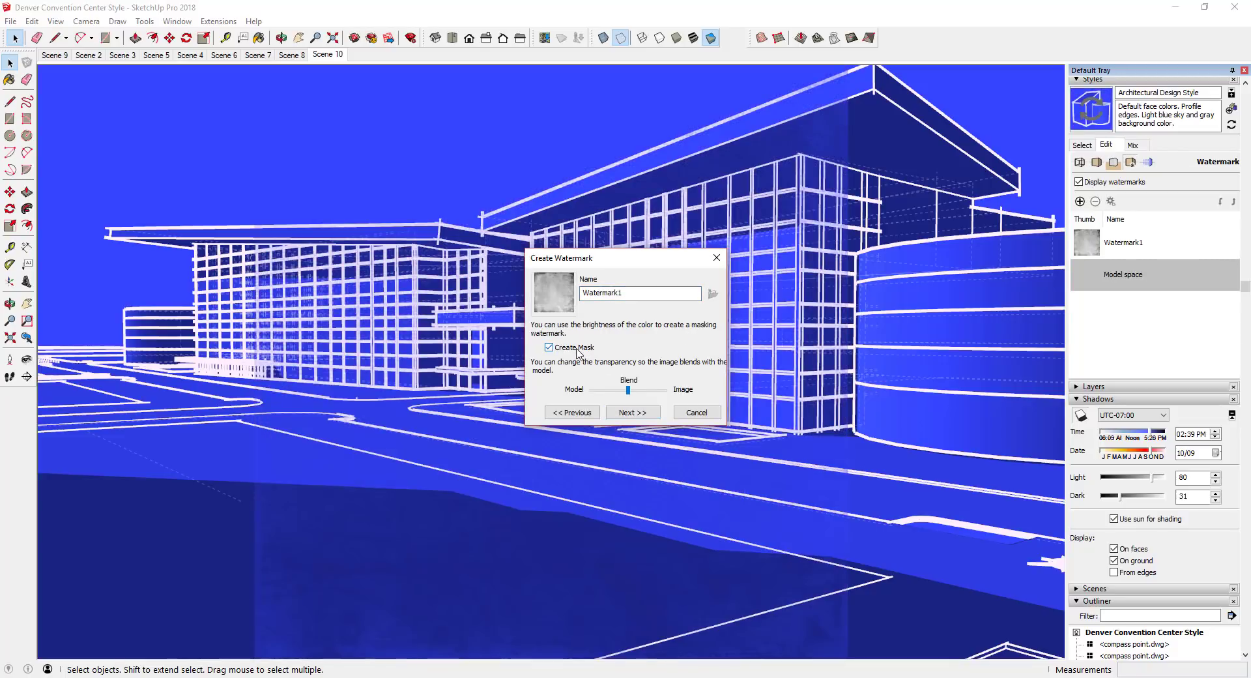
click(577, 349)
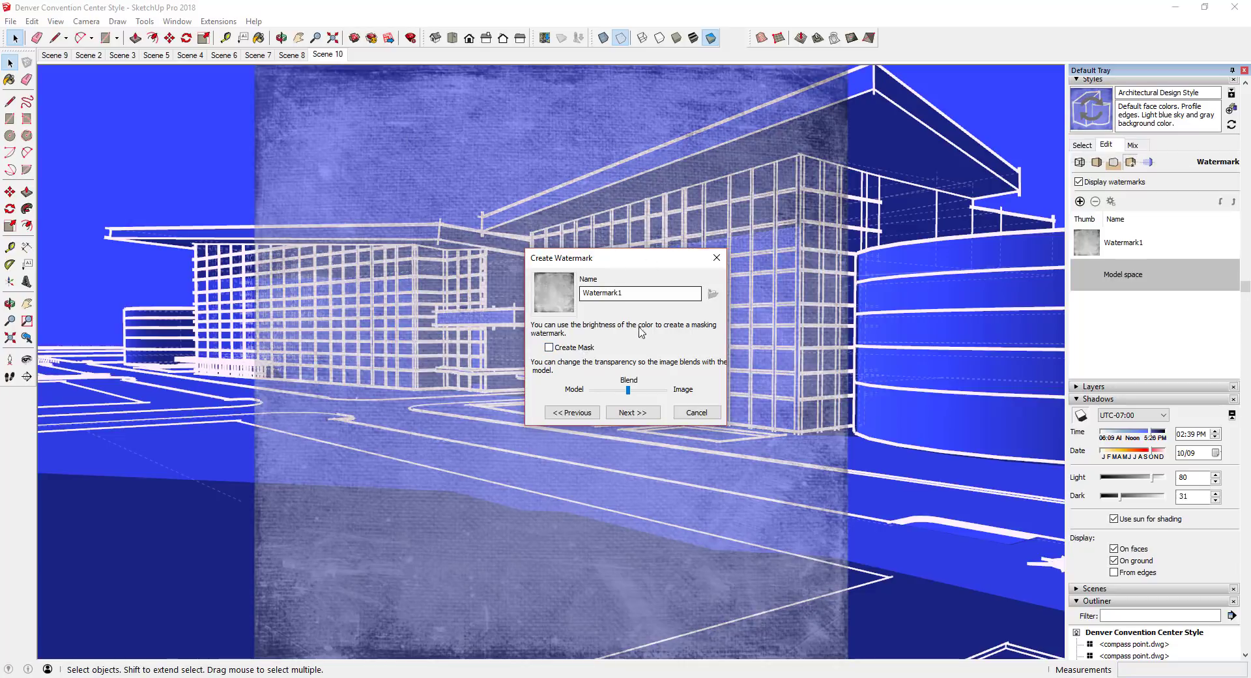
click(568, 349)
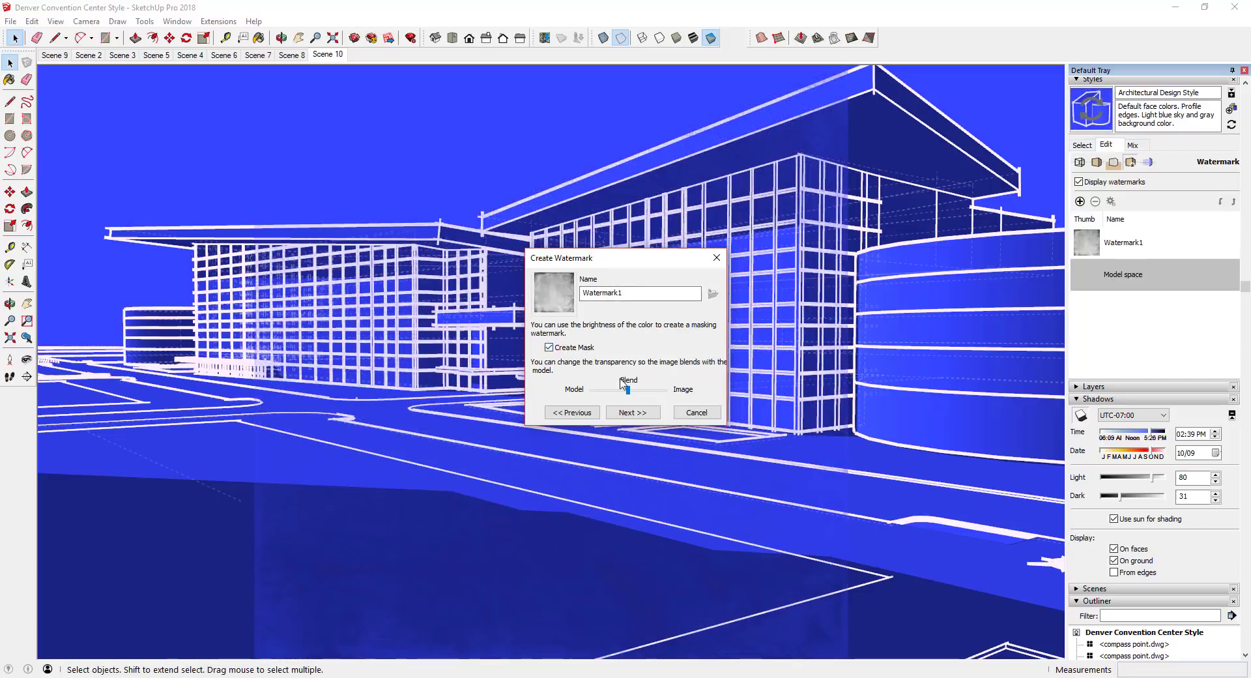
drag(628, 390, 666, 390)
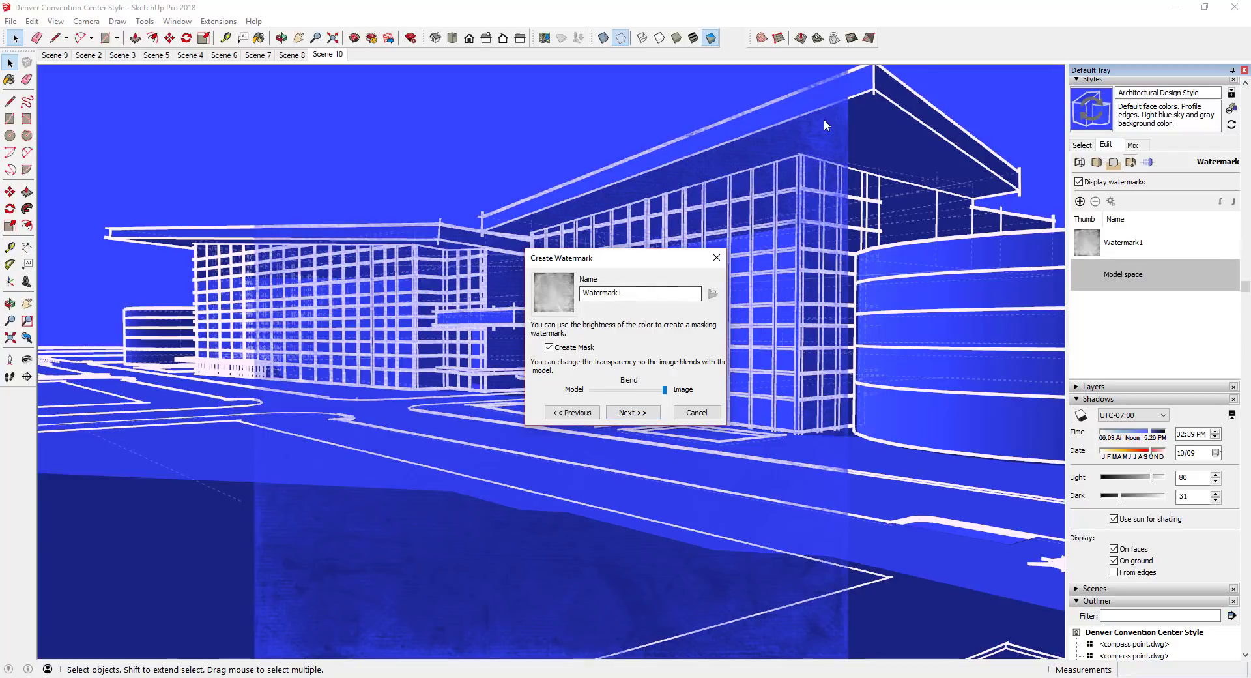
click(633, 415)
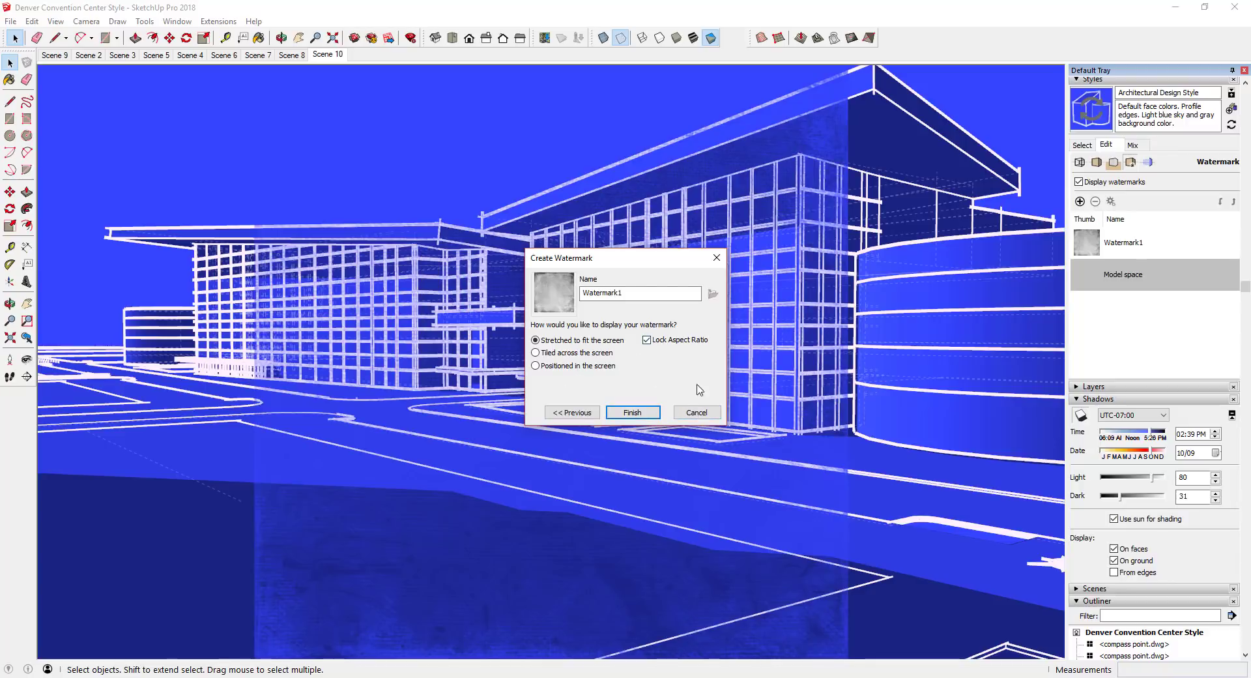
Step: Try tiling the canvas watermark across the screen at several Scale slider sizes
click(685, 341)
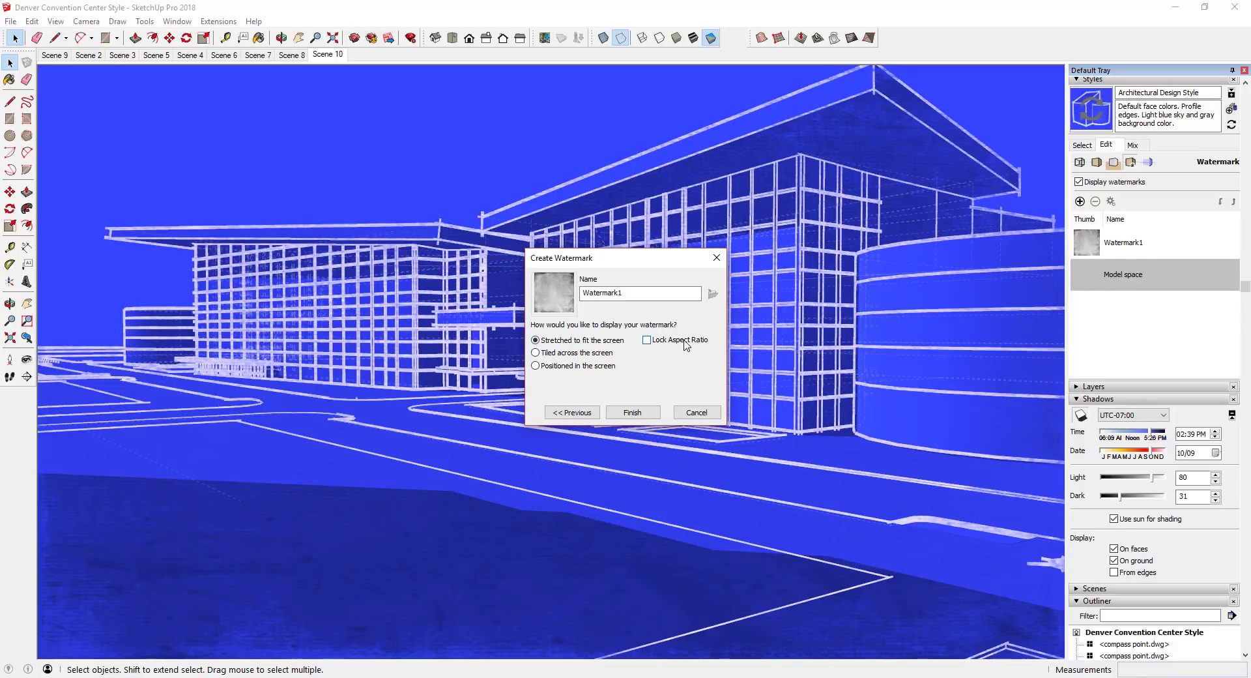
click(568, 354)
drag(611, 383, 688, 390)
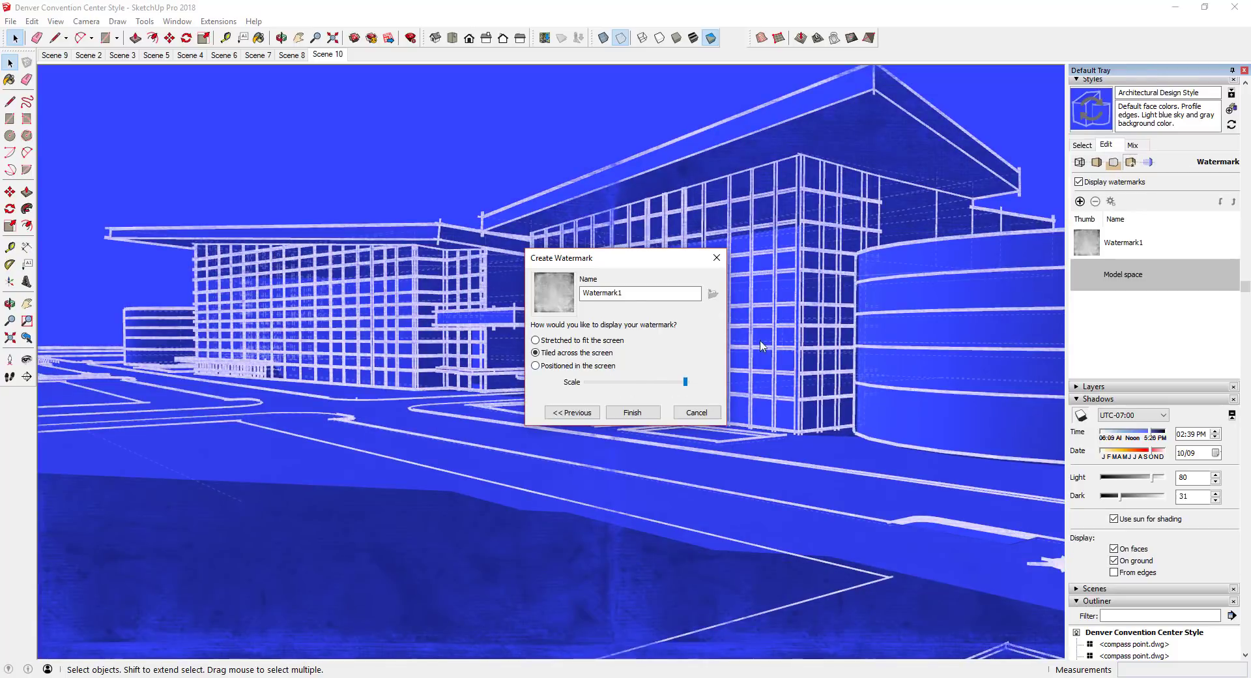
click(661, 384)
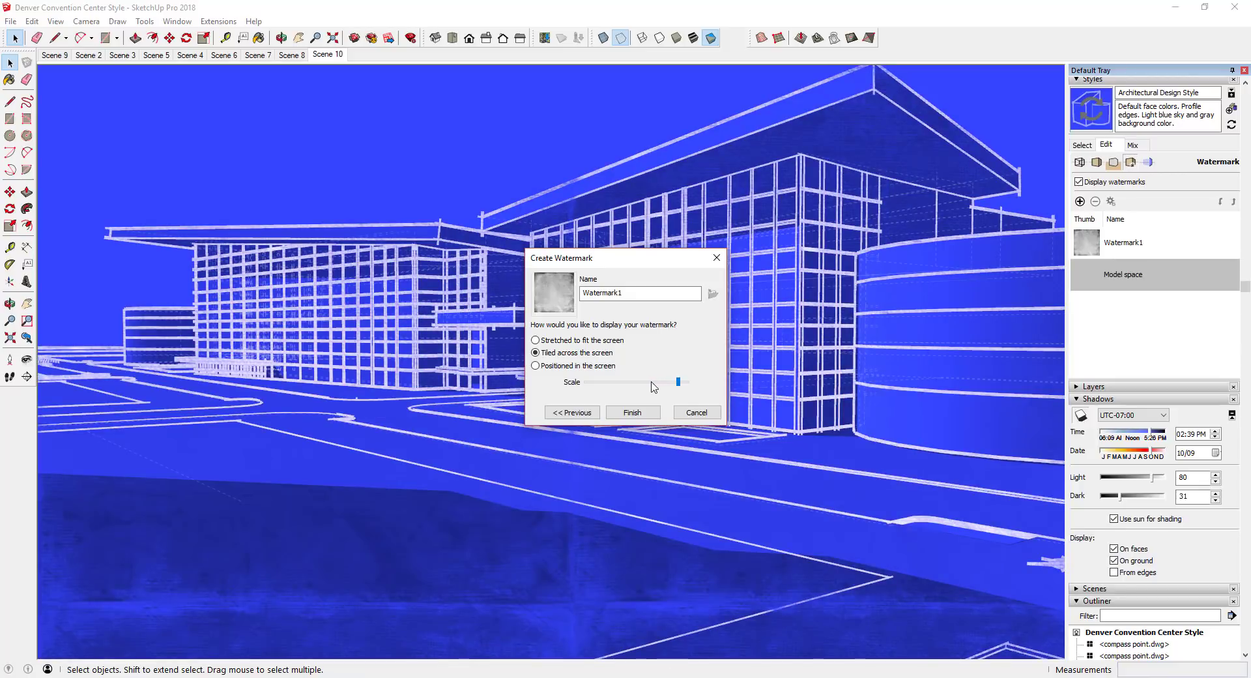
drag(653, 385, 707, 385)
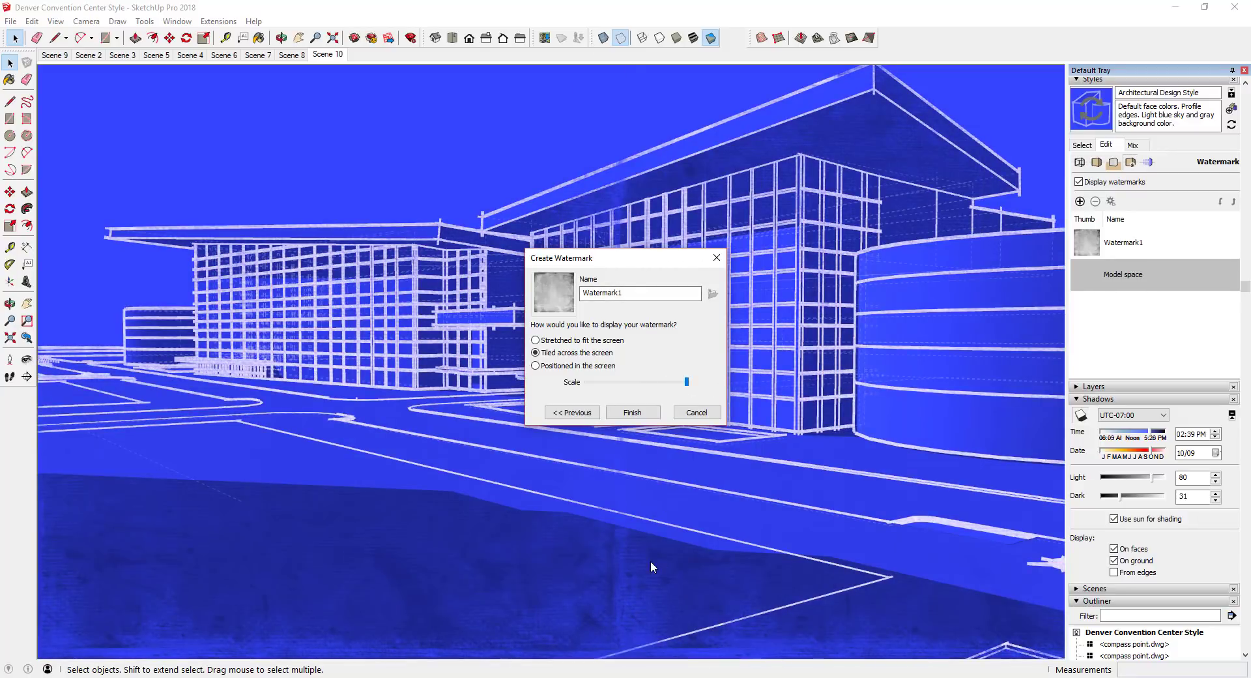
Step: Stretch Watermark1 to fit the screen with aspect ratio unlocked, and finish it
click(570, 340)
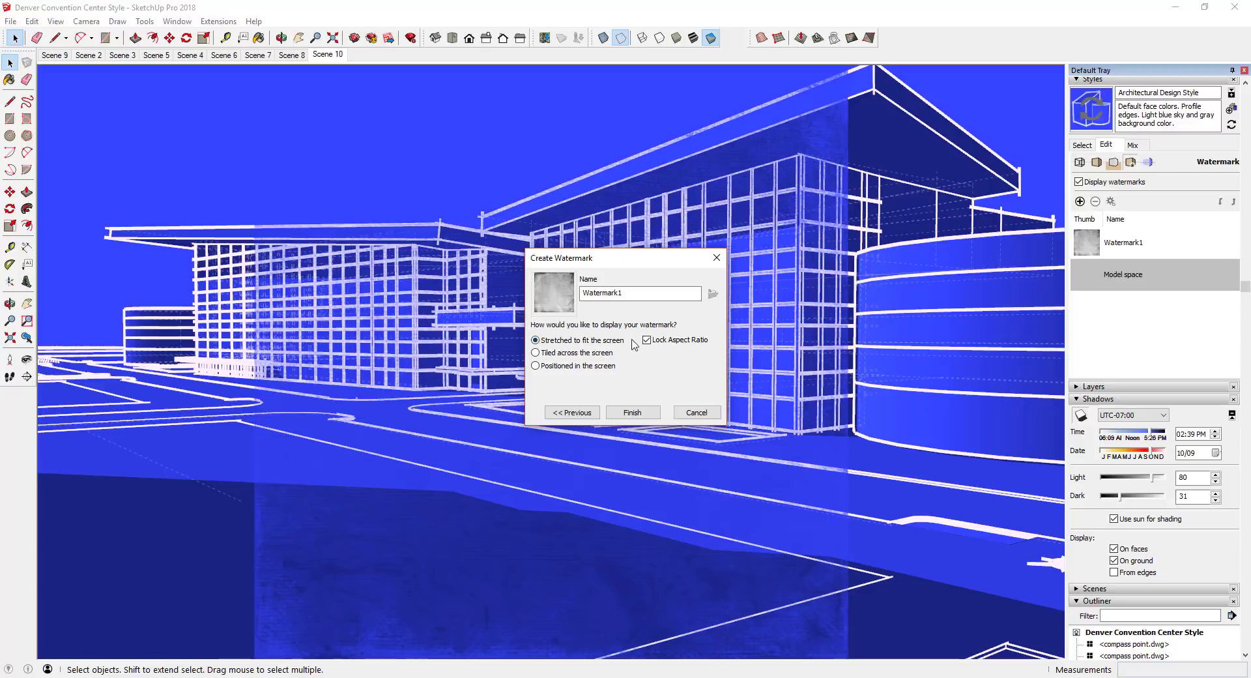
click(670, 340)
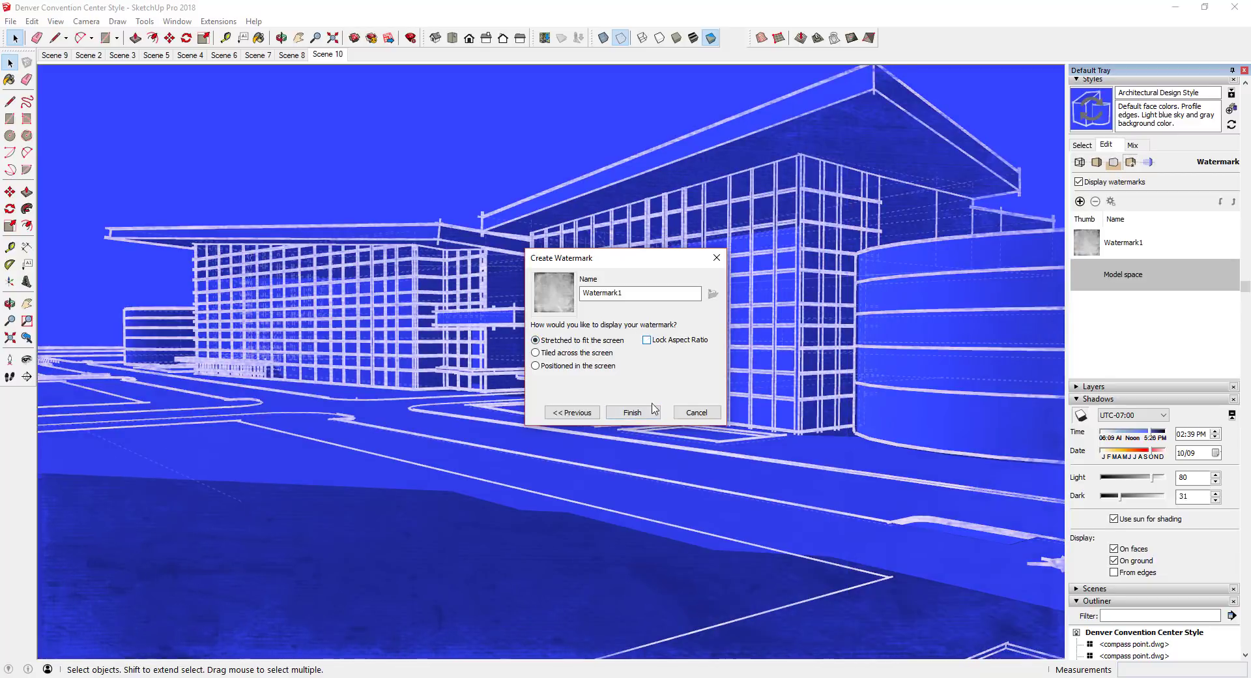
click(631, 411)
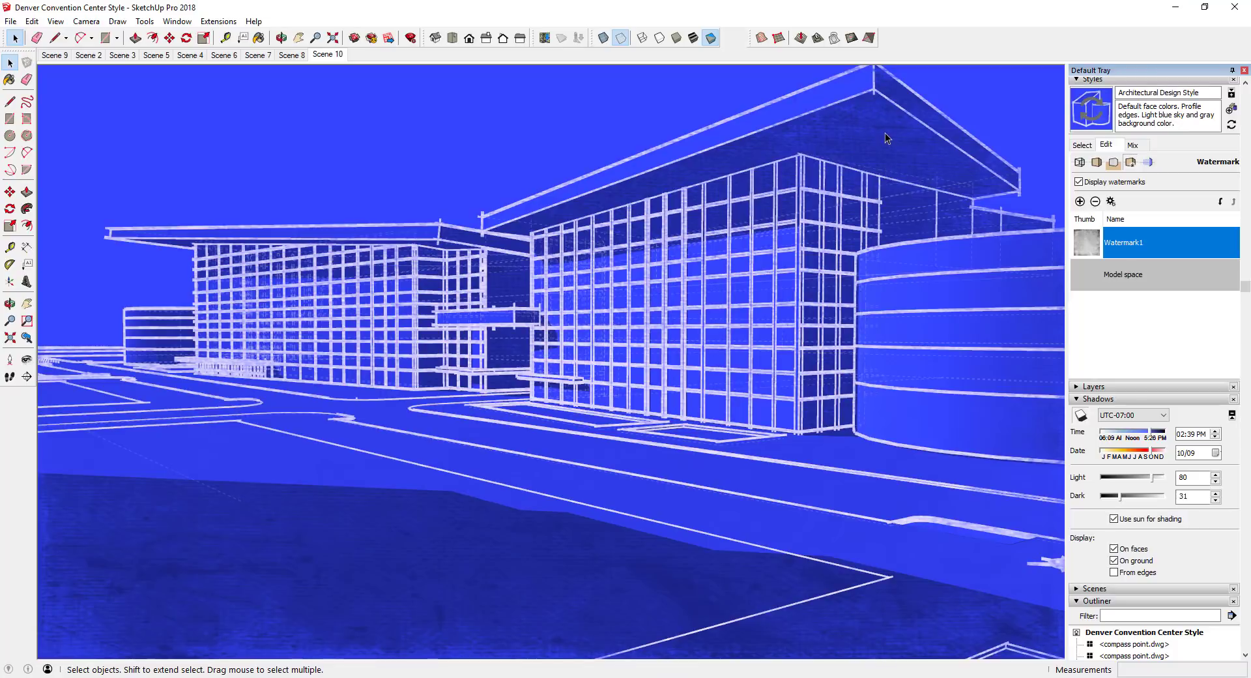
Step: Create a new style named 'Blueprint Style - Custom' and update it with the current changes
click(1231, 109)
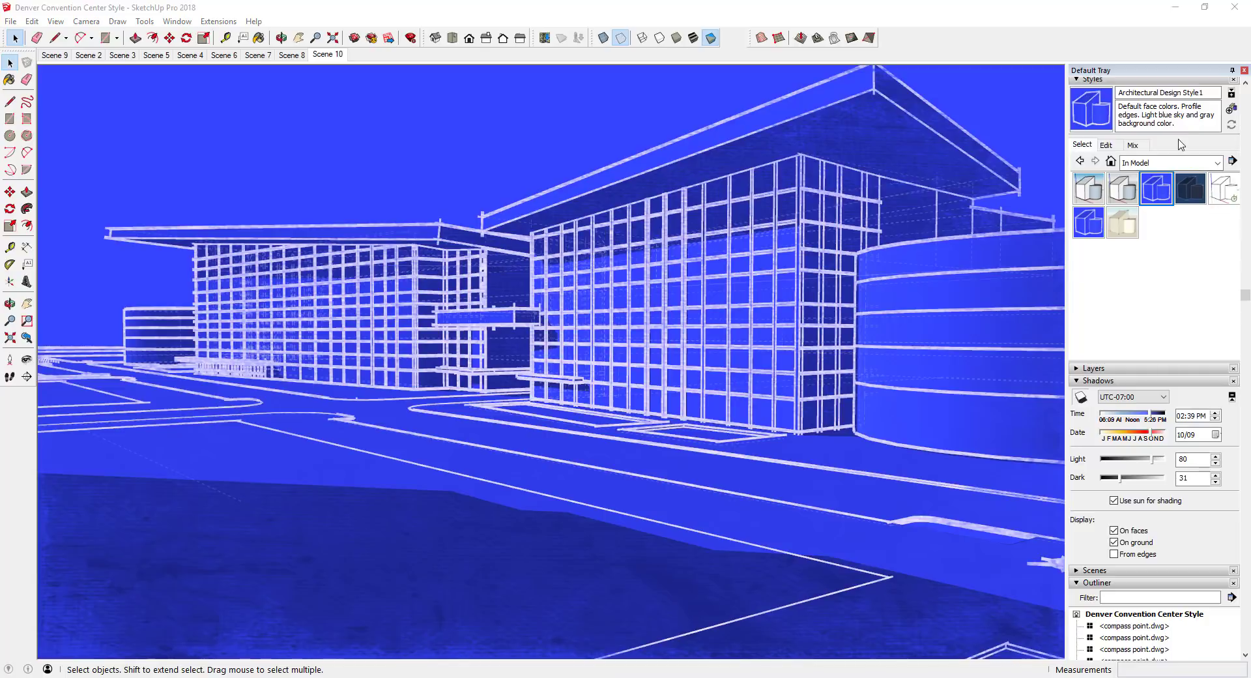
click(1231, 110)
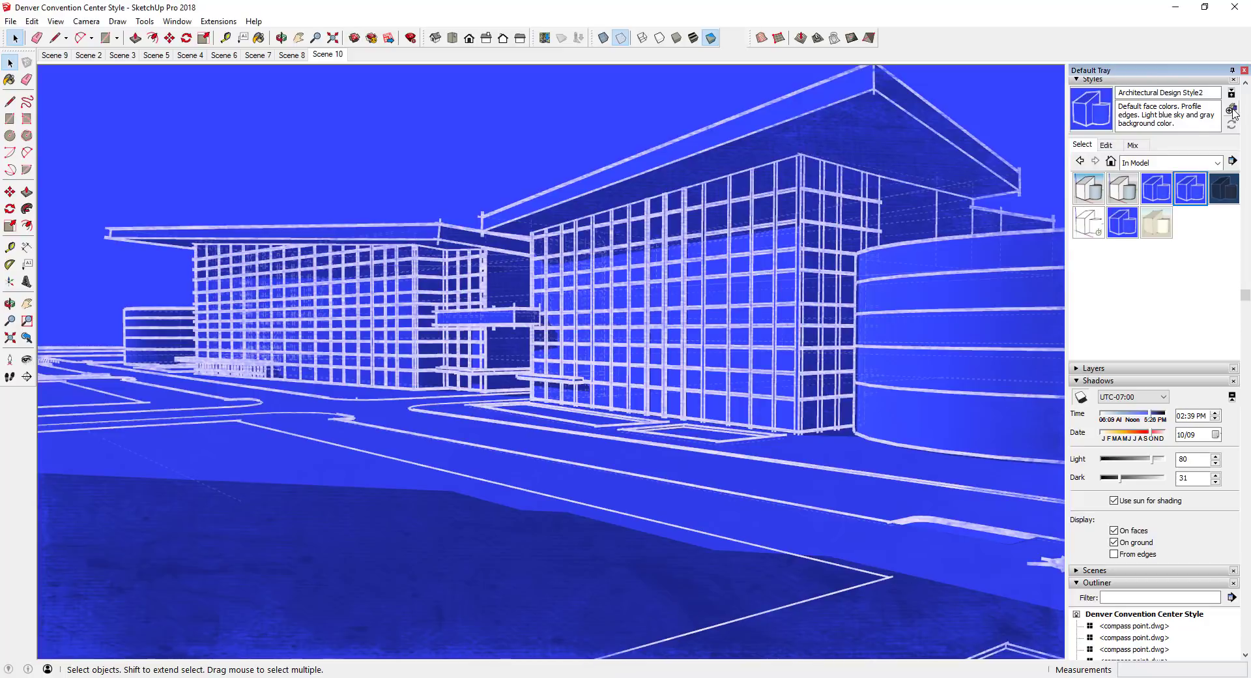
drag(1216, 92, 984, 92)
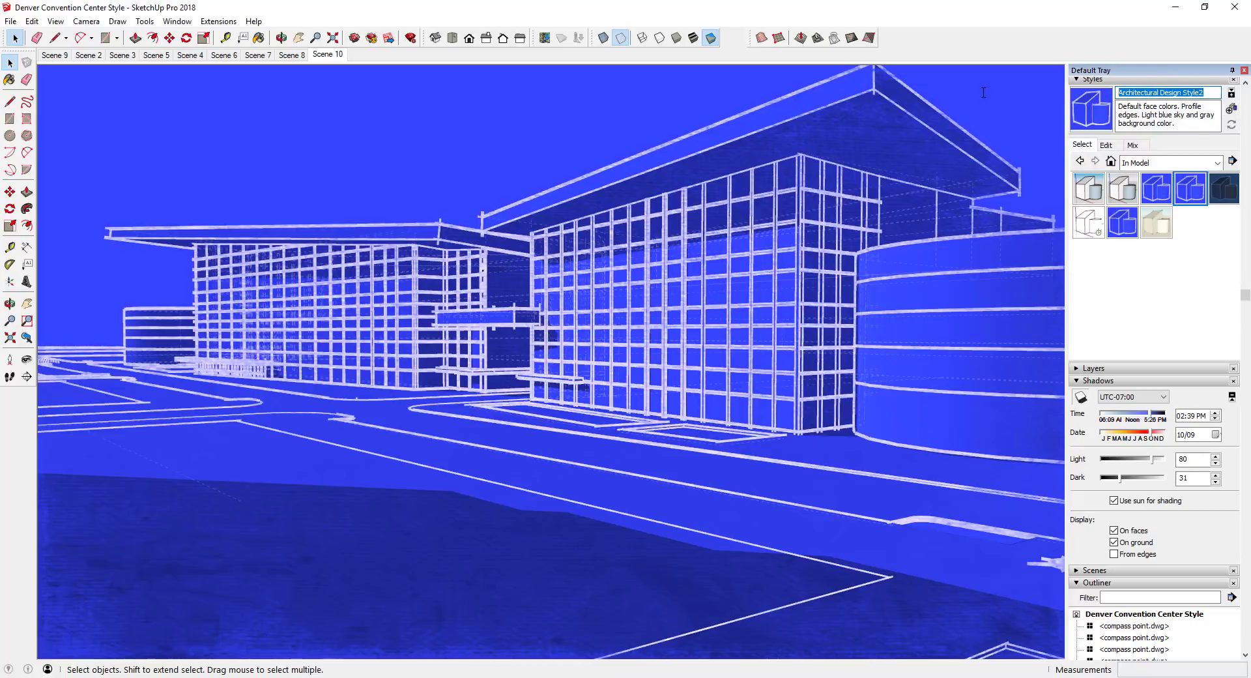
text(Blueprint Style - Custom)
key(Return)
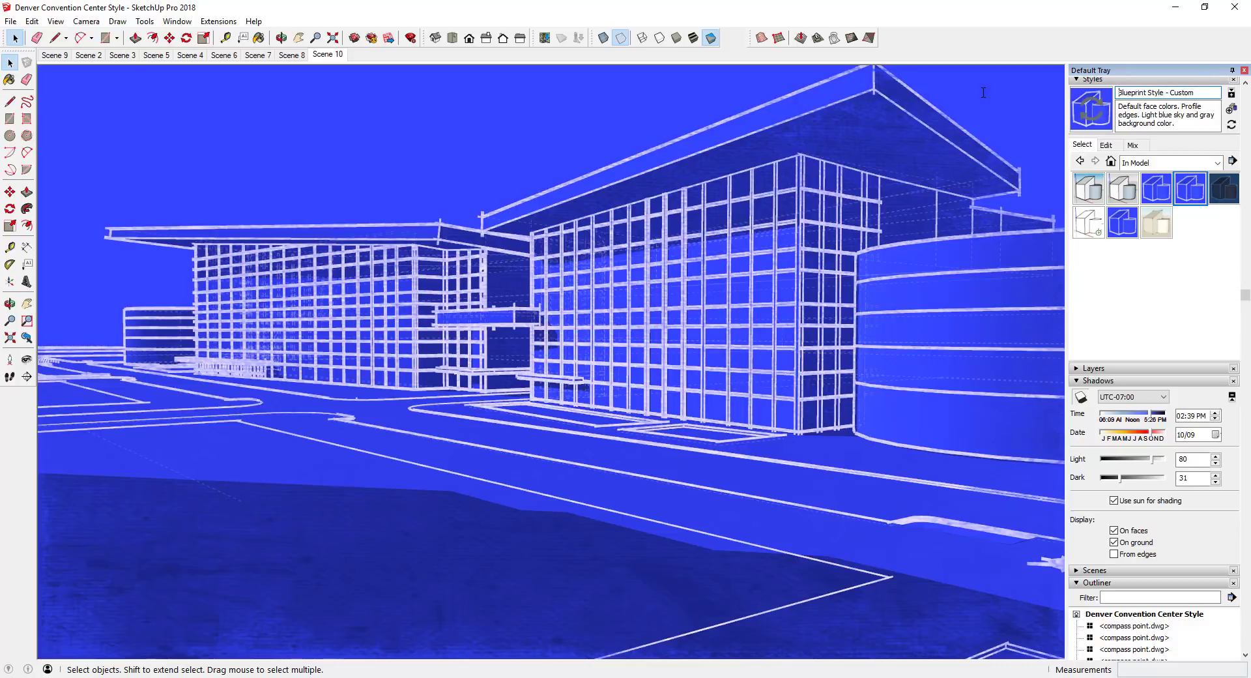
click(1094, 114)
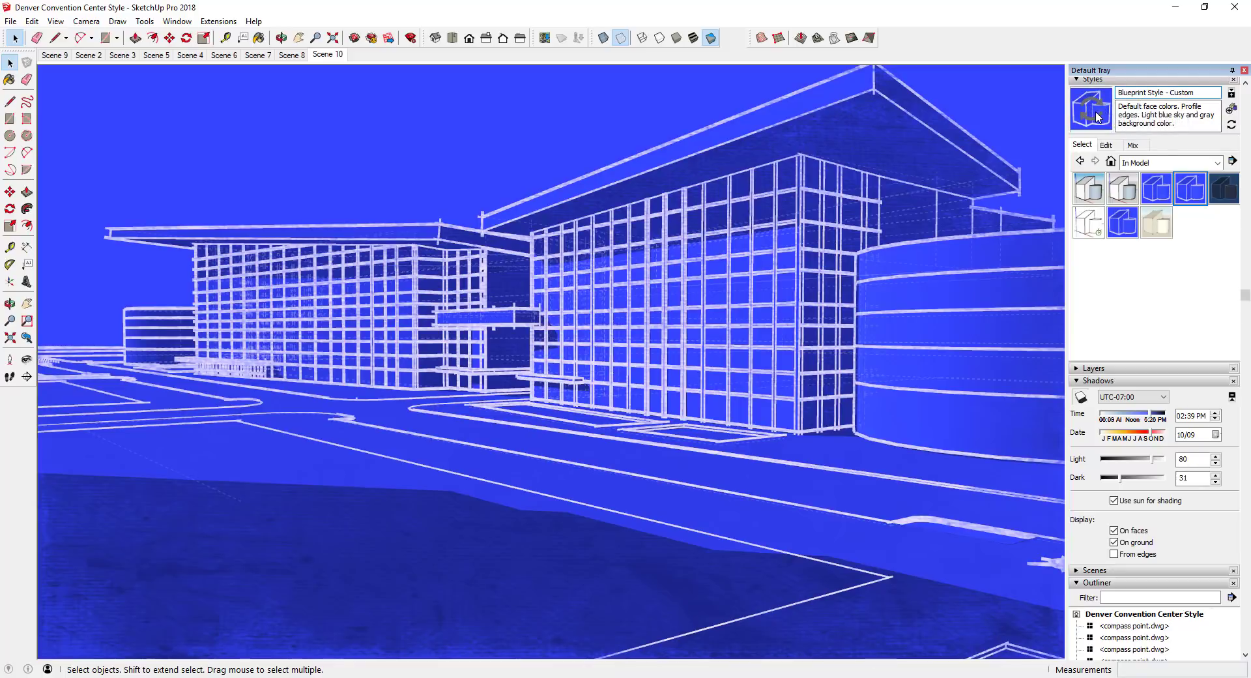
Step: Start saving Blueprint Style - Custom as a file, then cancel the save dialog
right_click(1221, 190)
click(1184, 208)
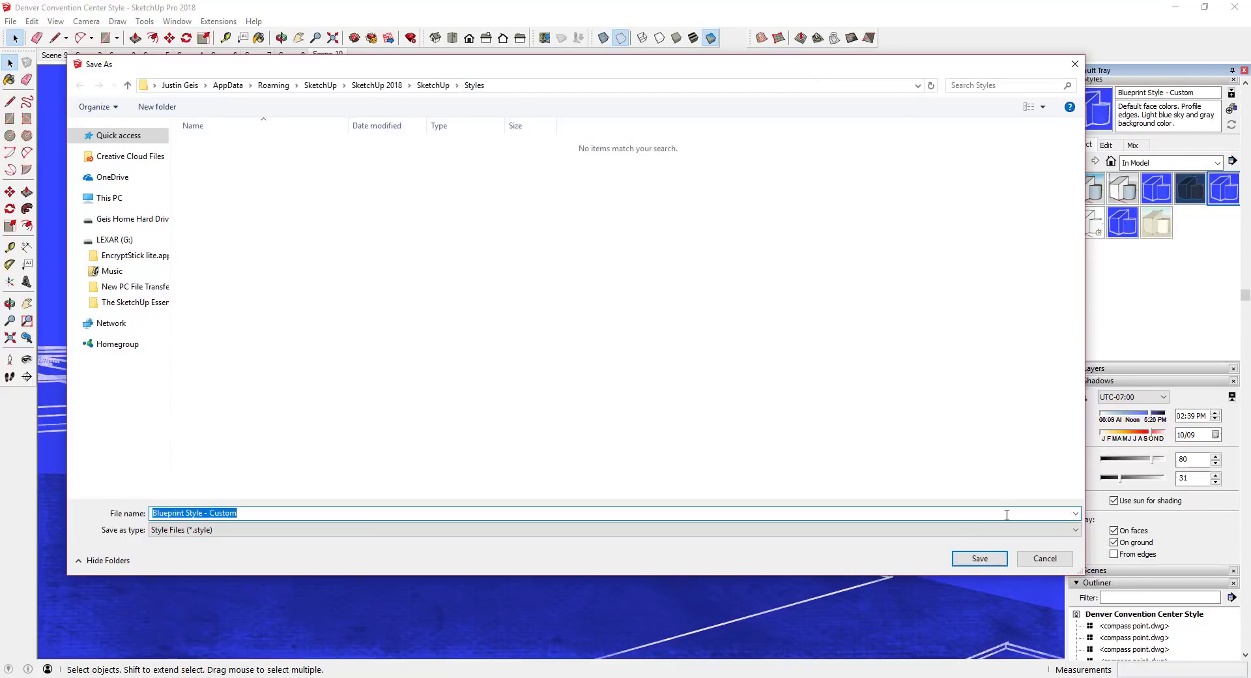
click(1045, 558)
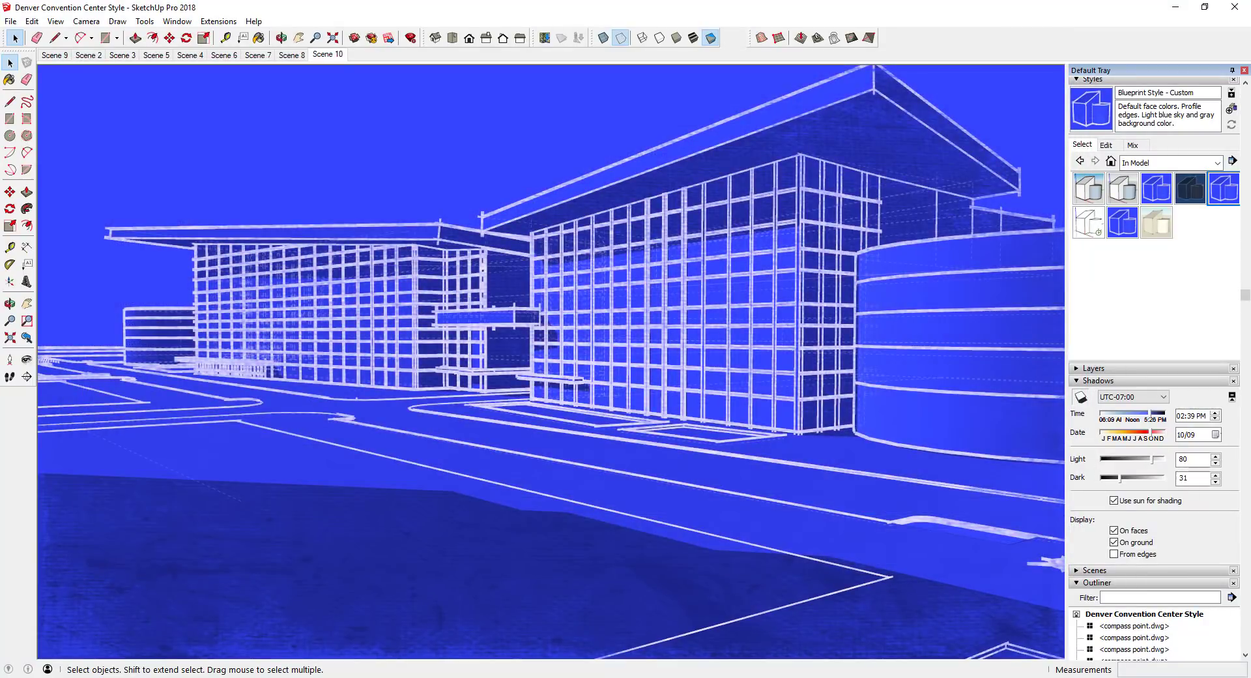